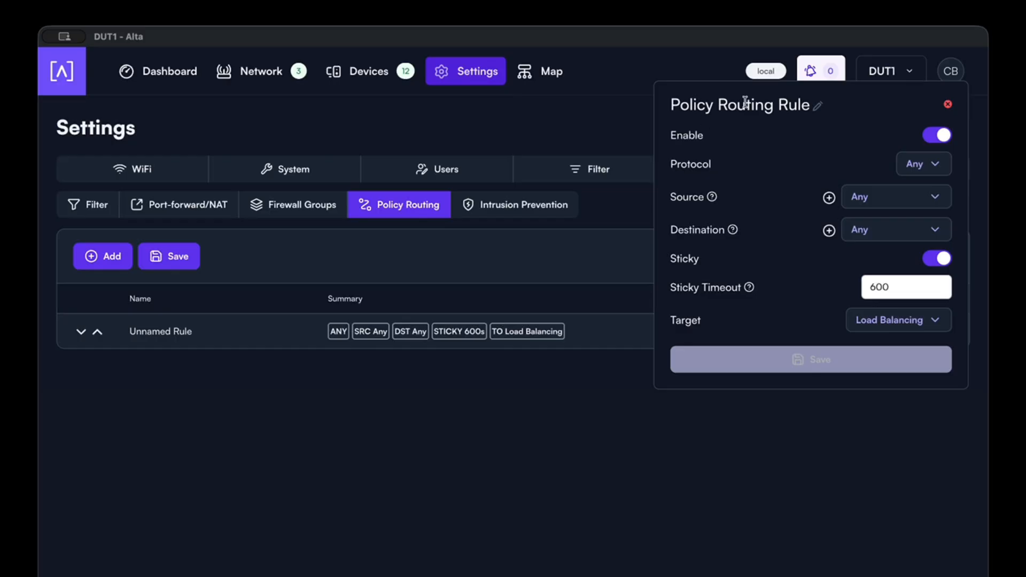
Name the new policy routing rule "example.com WAN2"
double_click(744, 105)
type("ex")
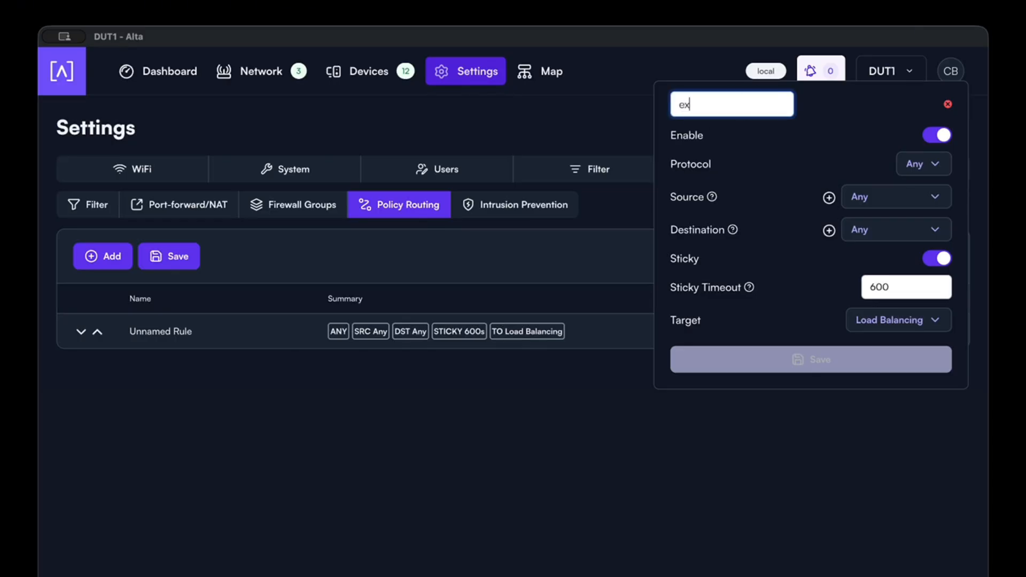
type("ample.com WAN2")
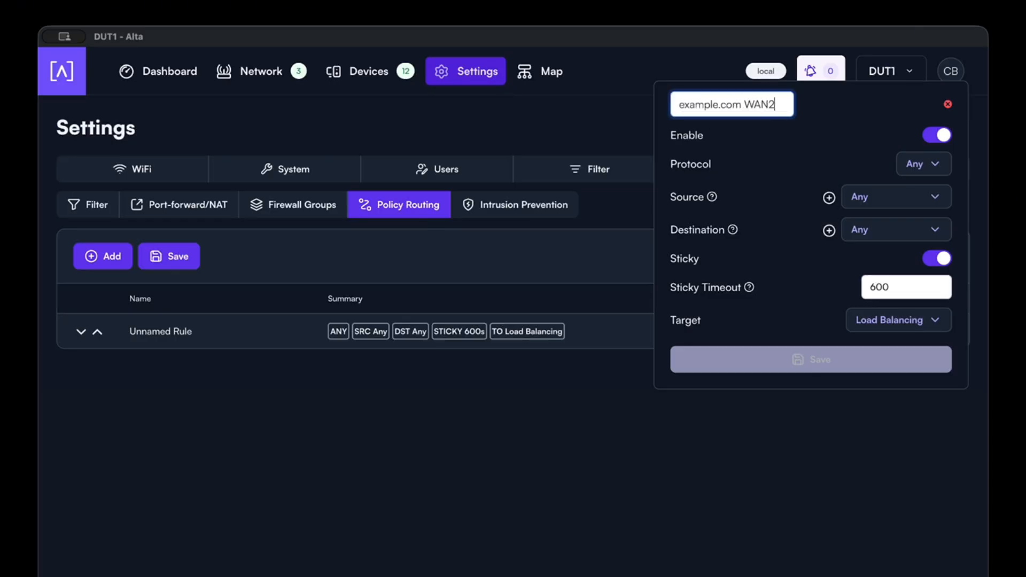
left_click(764, 225)
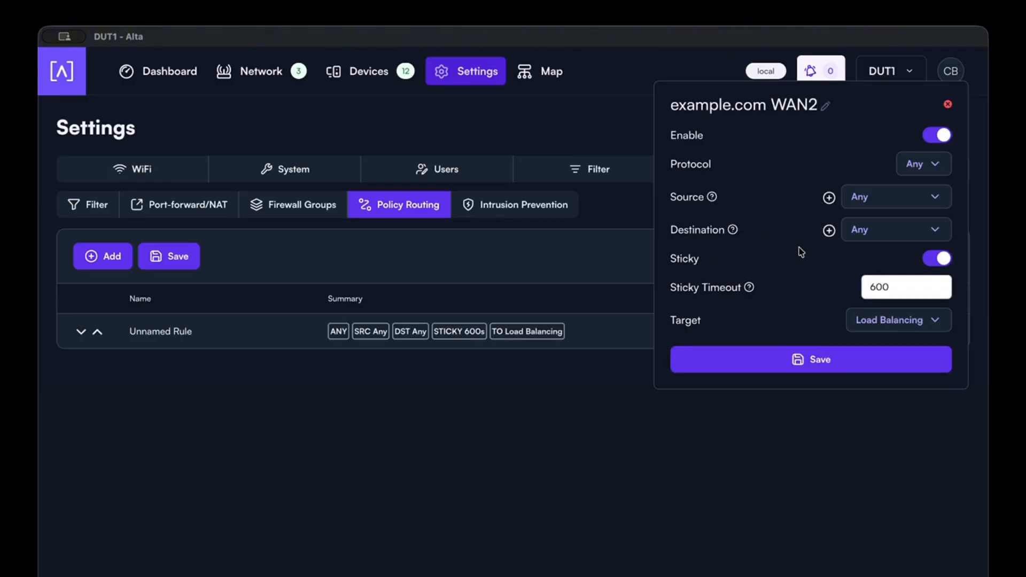
Create an IPv4 Network firewall group named "example-com" containing *.example.com as the routing rule's destination
left_click(829, 230)
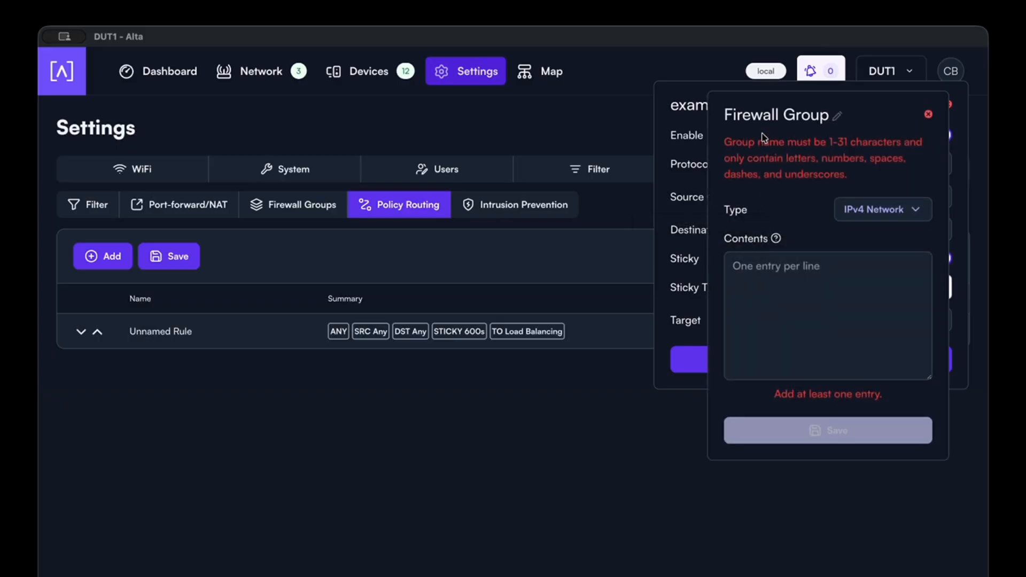
left_click(766, 110)
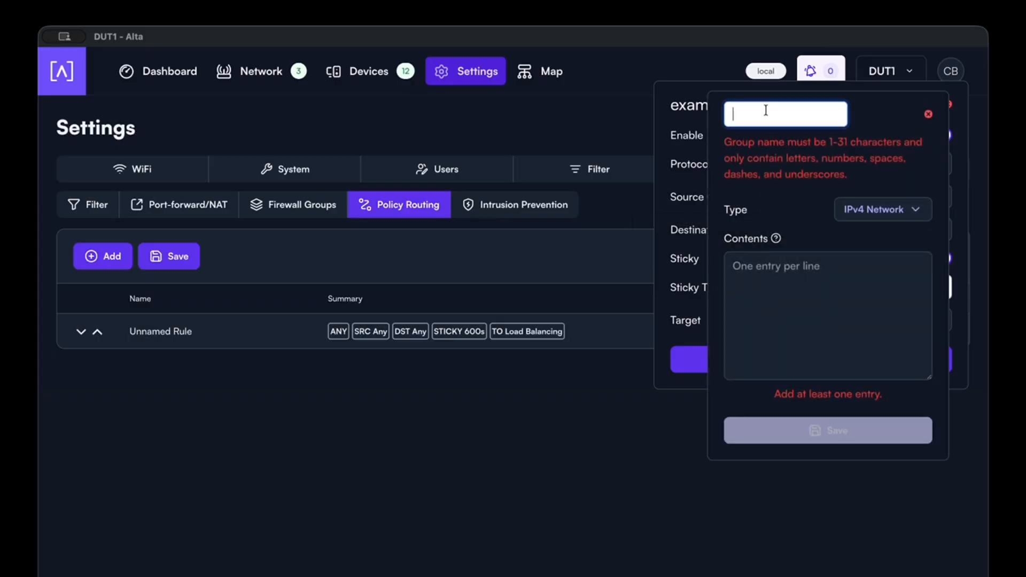
type("example-com")
left_click(823, 280)
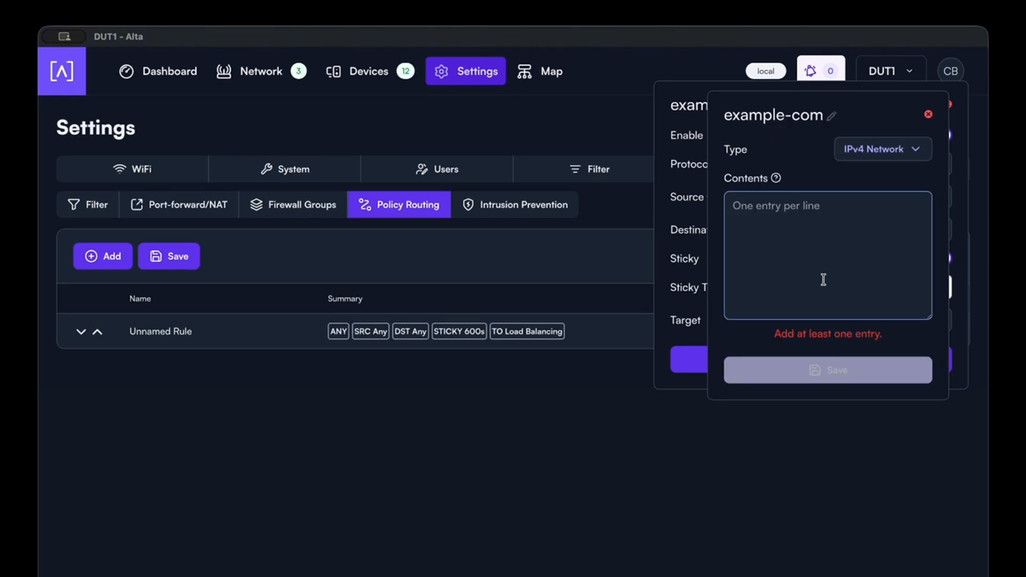
type("*.ex")
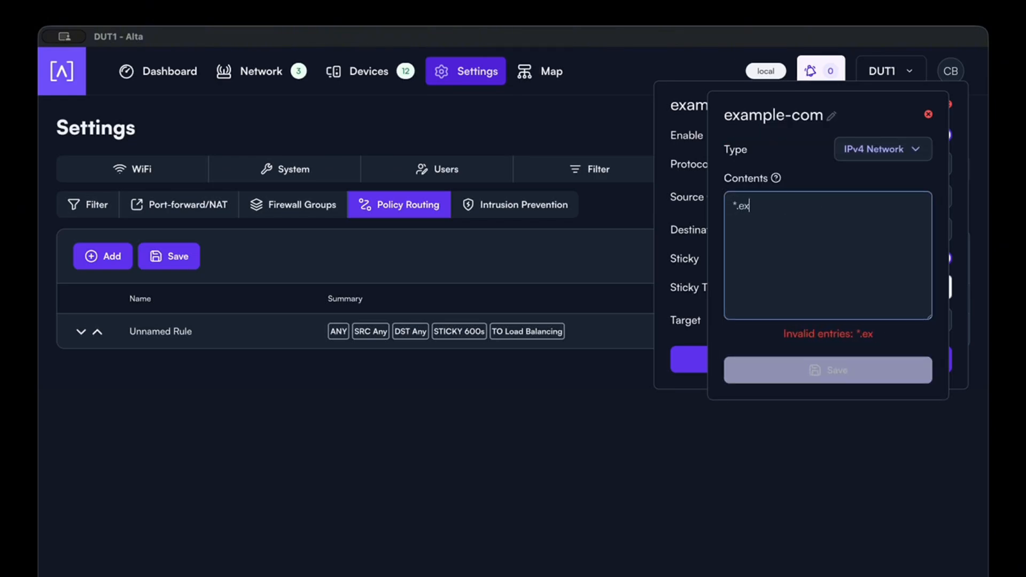
type("ample.com")
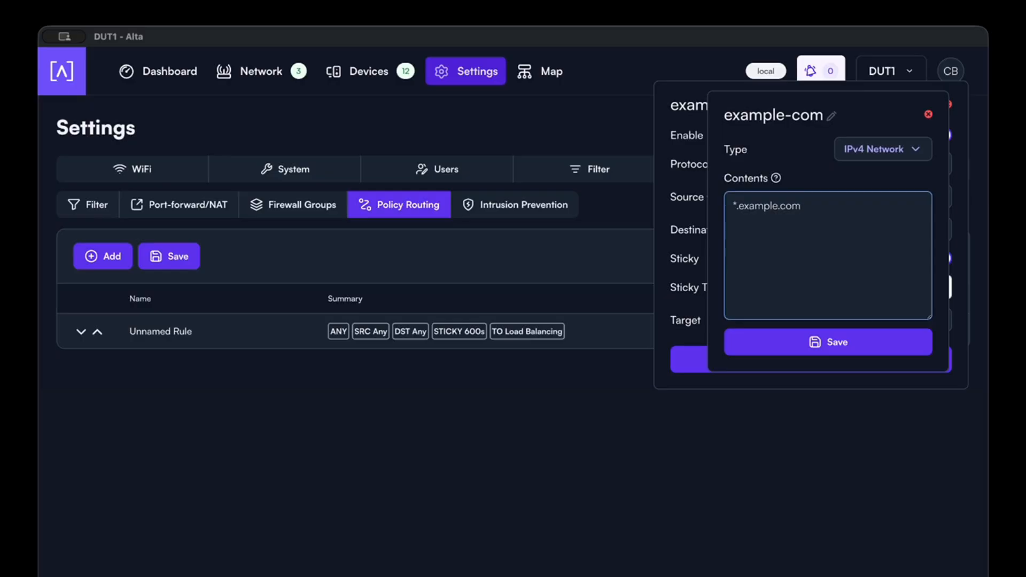
left_click(820, 340)
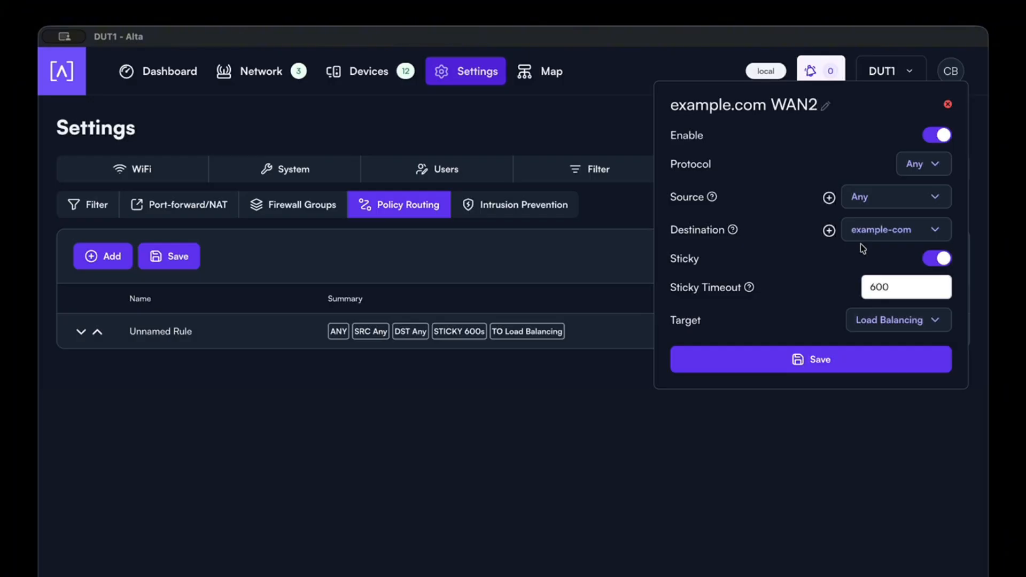
Turn off Sticky for the routing rule, set its target to WAN2 and save it
left_click(937, 259)
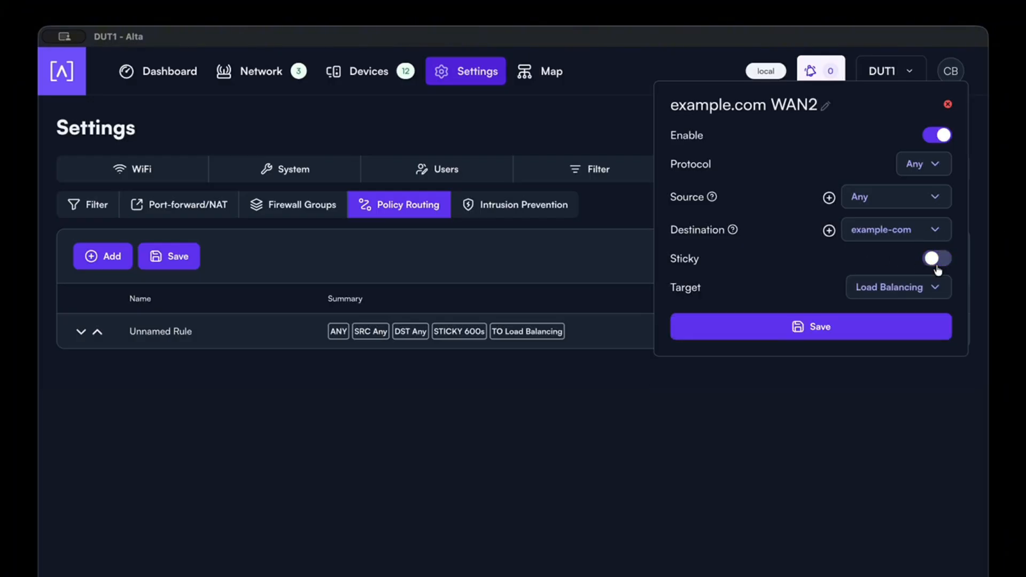
left_click(889, 297)
left_click(848, 230)
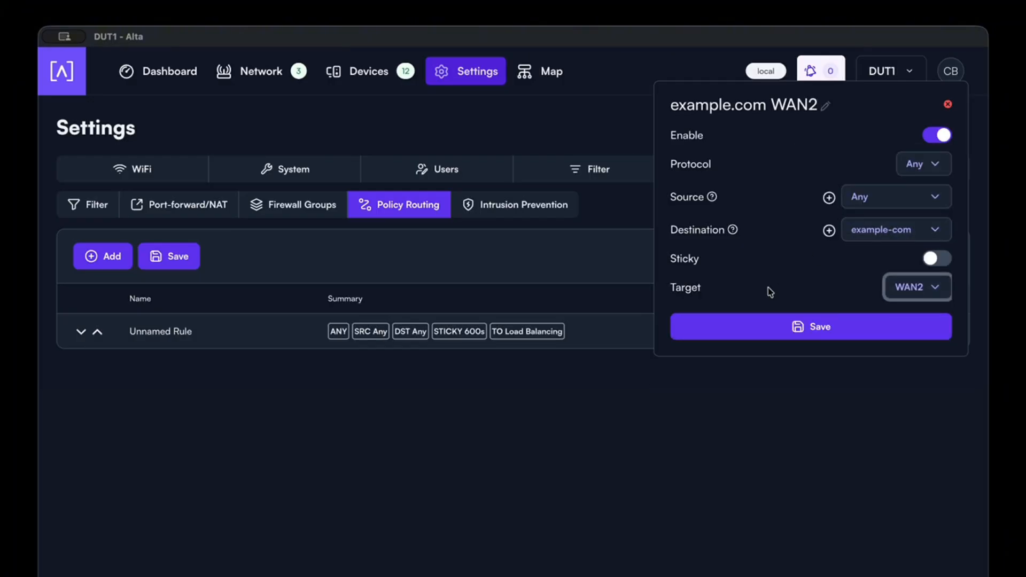
left_click(771, 327)
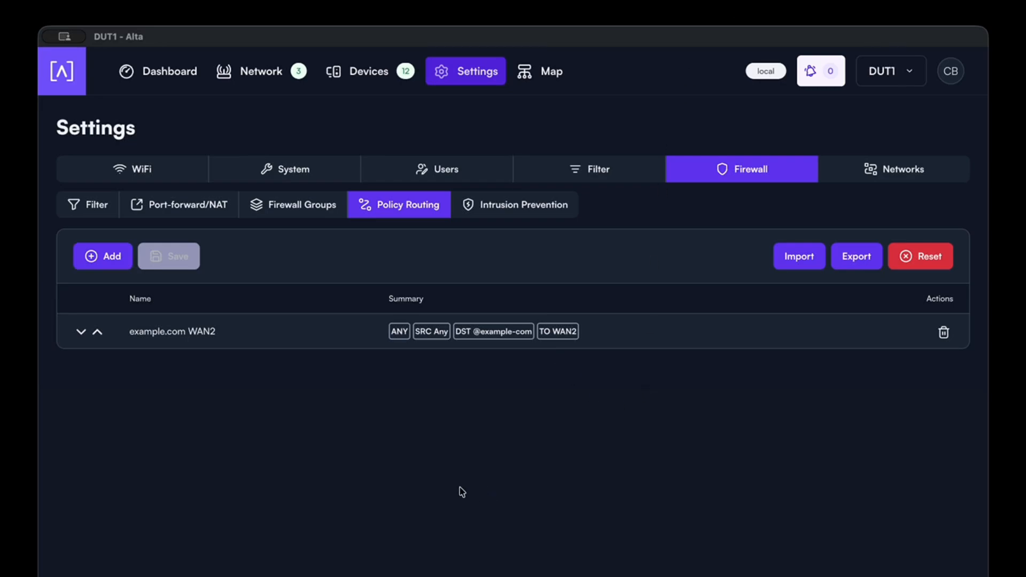
Add a port-forward/NAT rule named "Source restricted www" and set its protocol to TCP
left_click(200, 215)
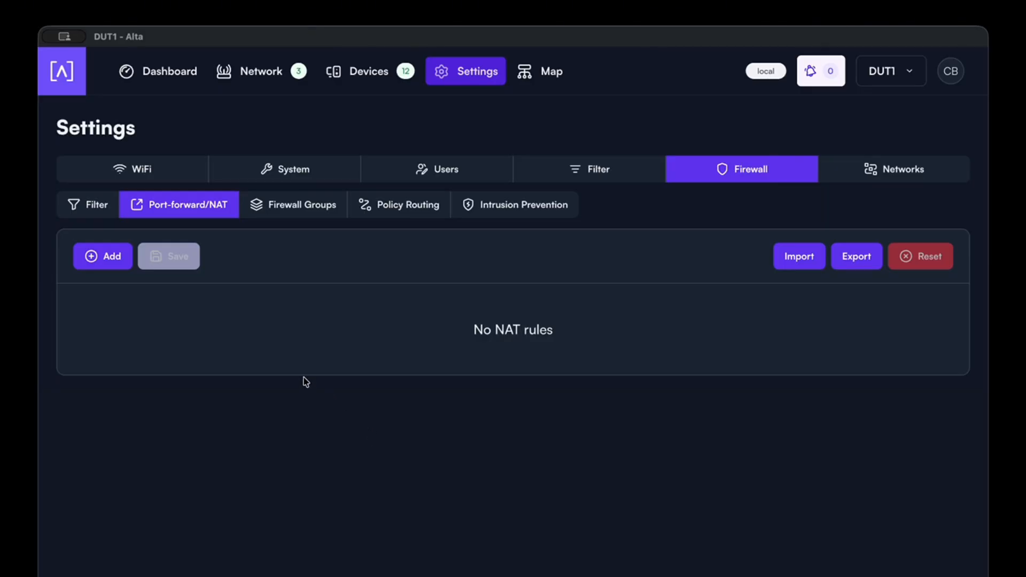
left_click(114, 266)
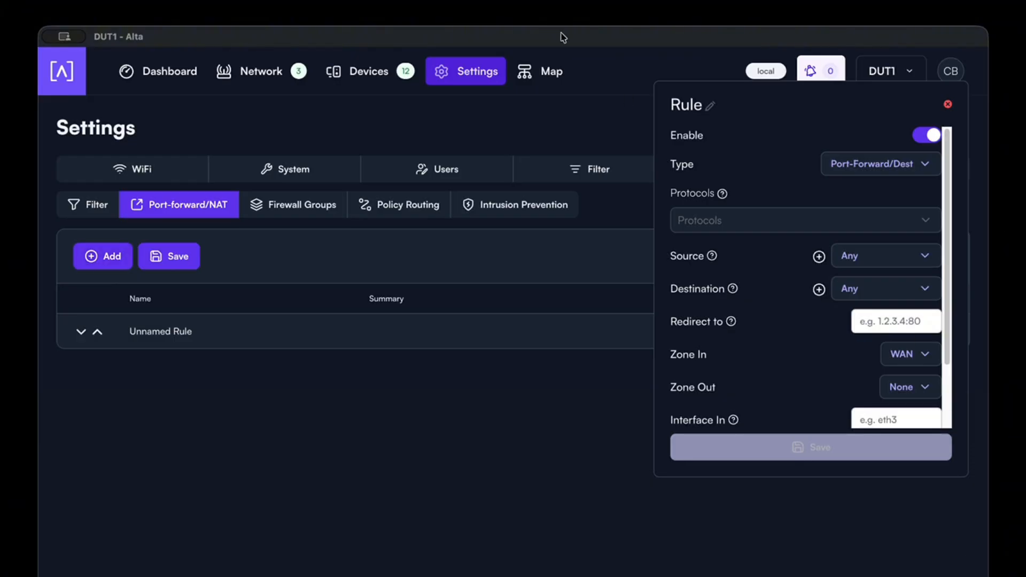
left_click(699, 106)
double_click(701, 104)
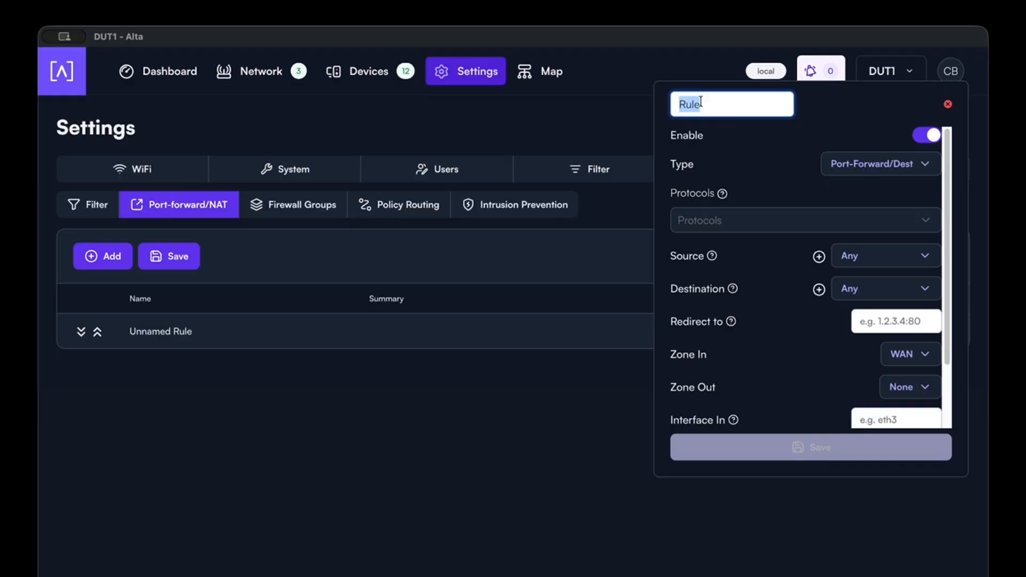
type("Source restricted www")
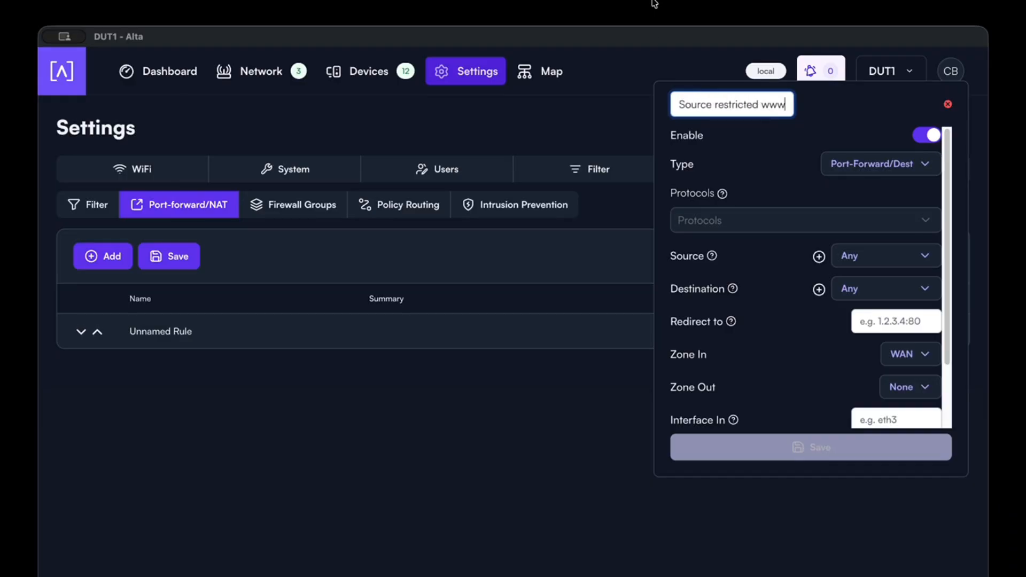
left_click(785, 224)
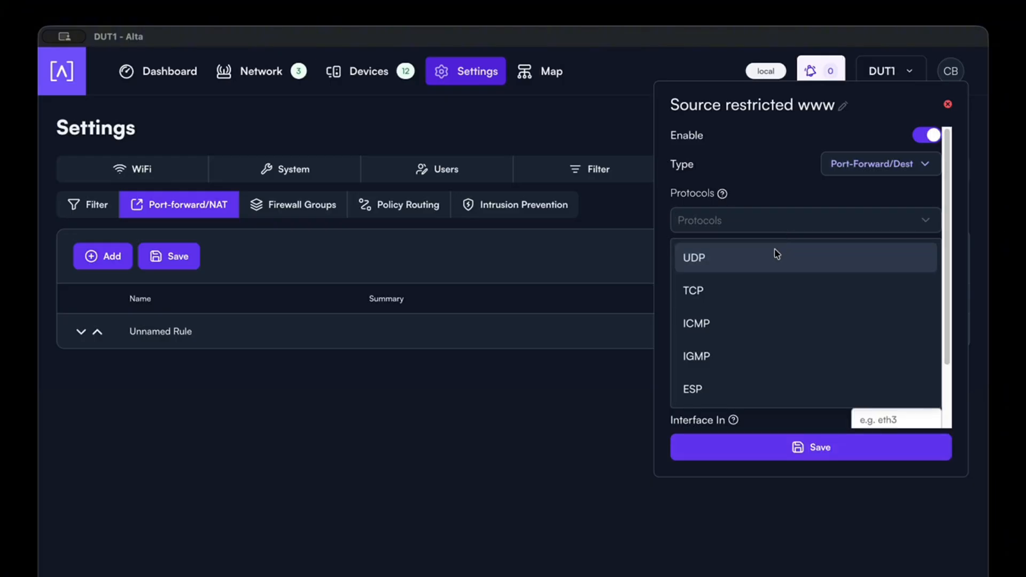
left_click(737, 298)
left_click(794, 184)
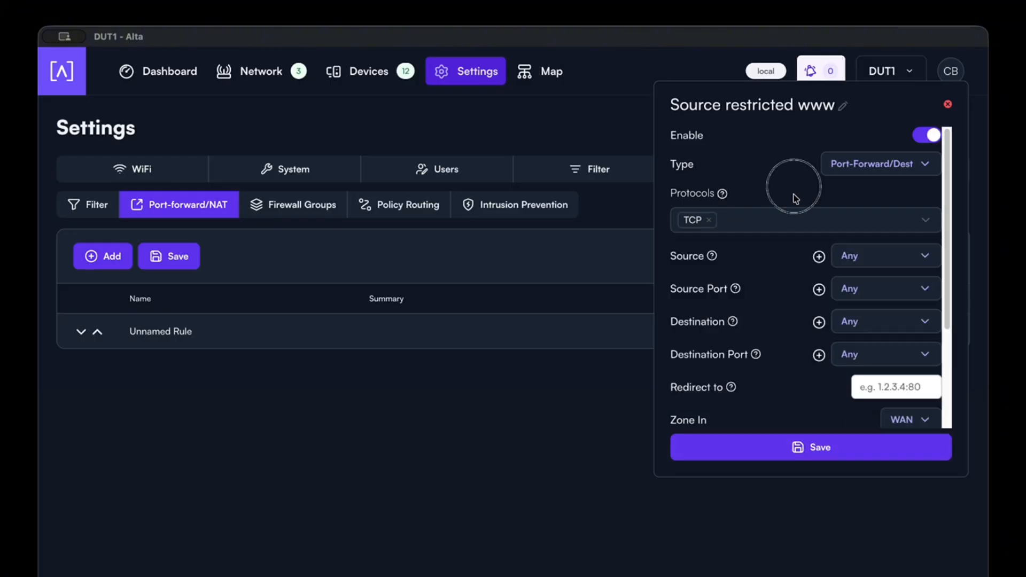
Create an IPv4 Network firewall group named "My DDNS" containing ddns.example.com as the port-forward rule's source
left_click(820, 257)
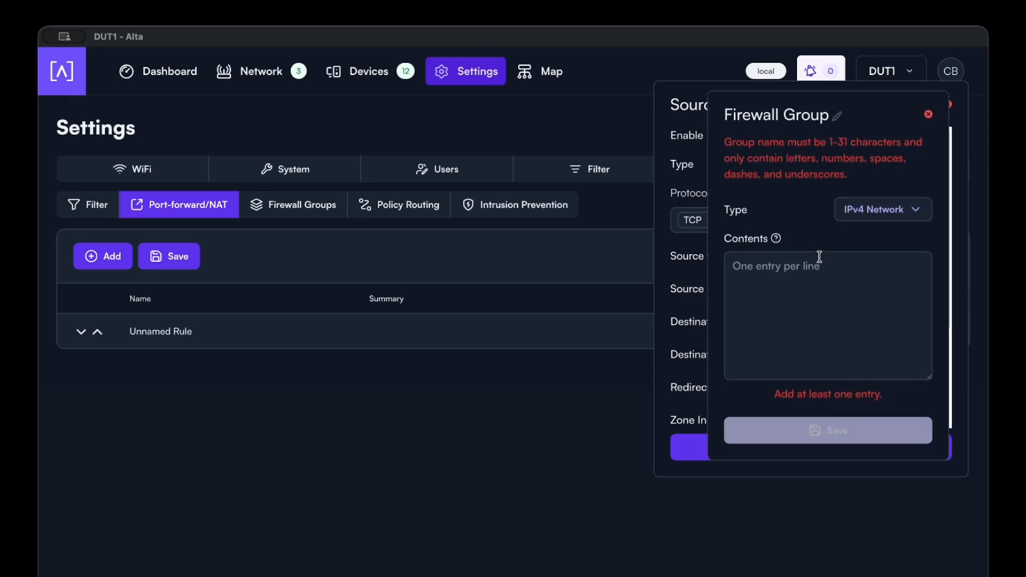
left_click(800, 112)
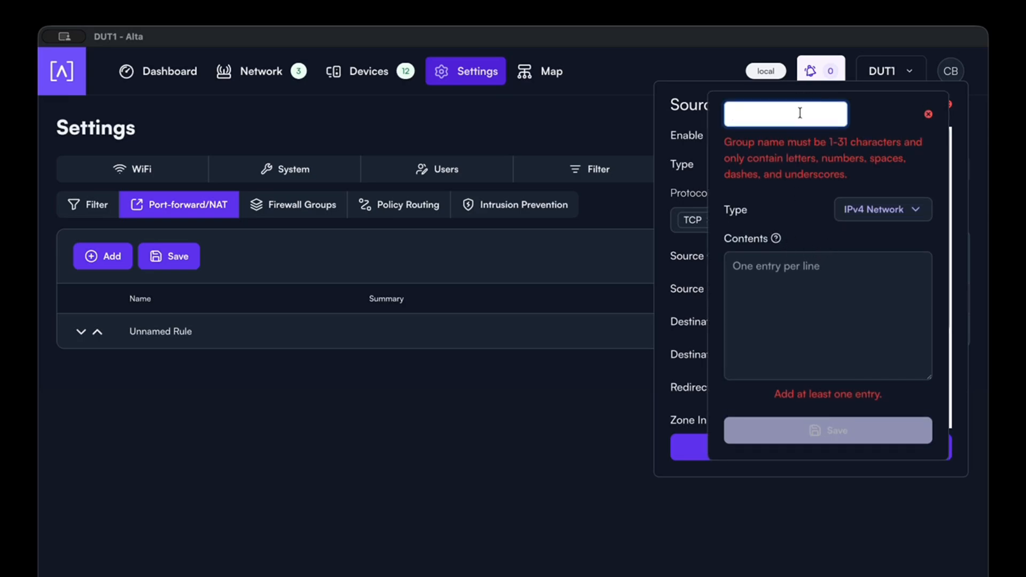
type("My DDNS")
left_click(762, 299)
type("ddns.example.com")
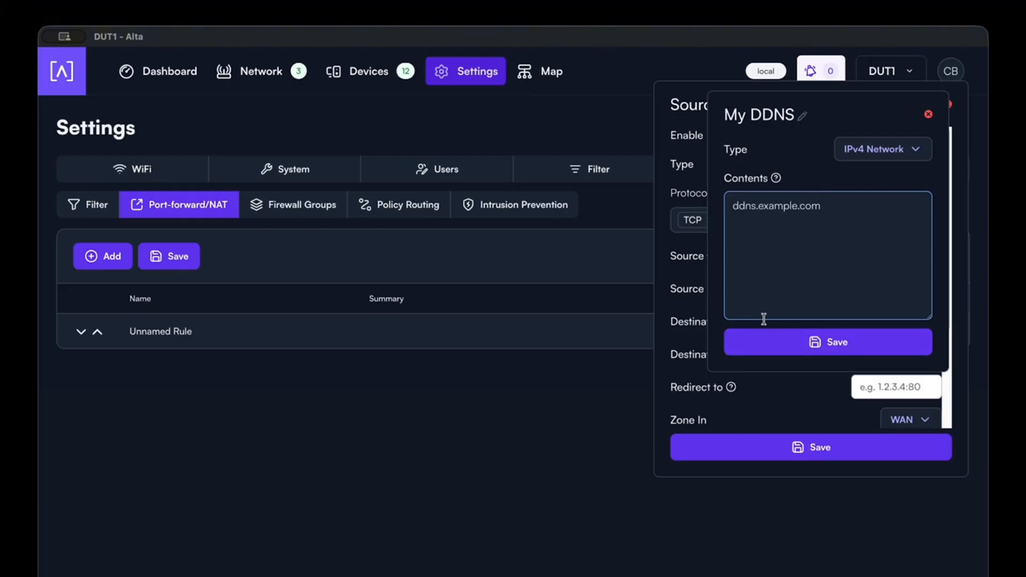
left_click(762, 339)
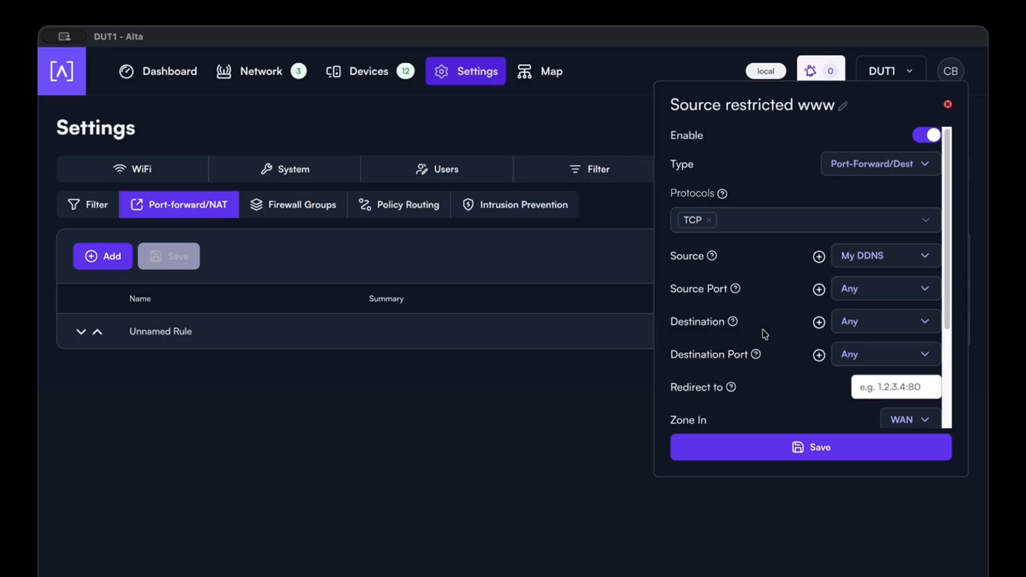
Set the port-forward rule's custom destination port to 443 and redirect it to 10.11.1.10
left_click(879, 356)
left_click(855, 325)
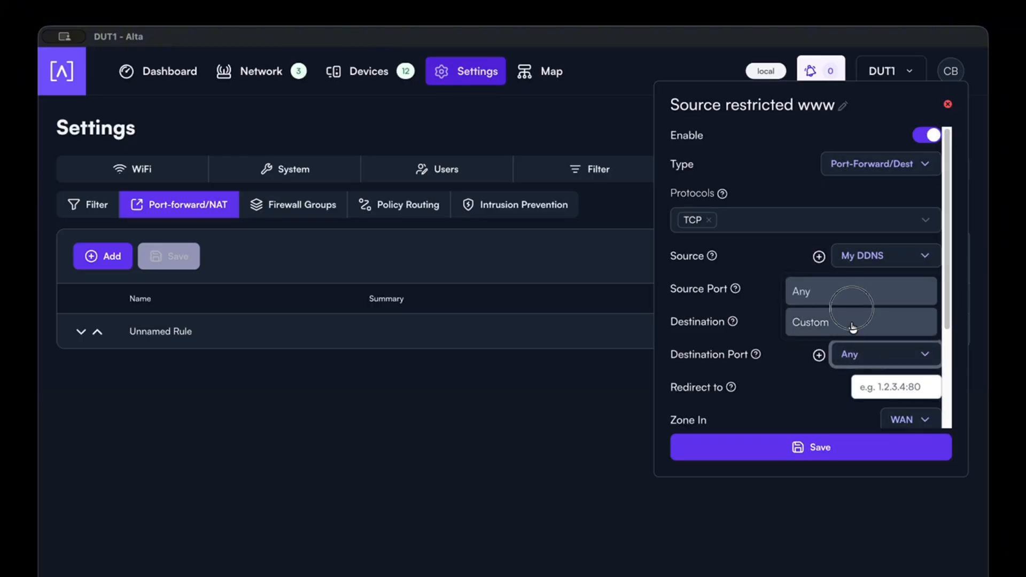
left_click(875, 387)
type("443")
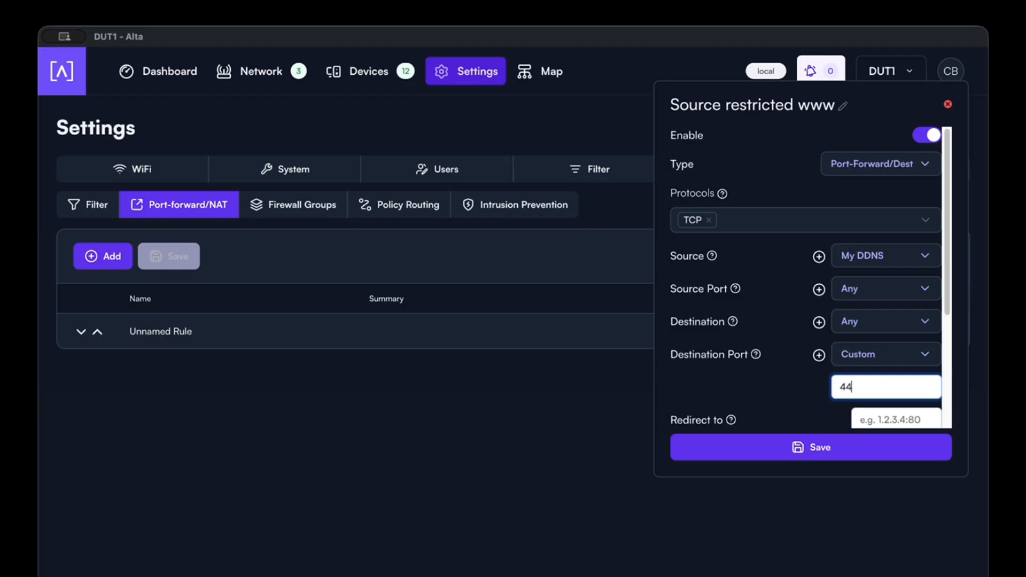
left_click(881, 420)
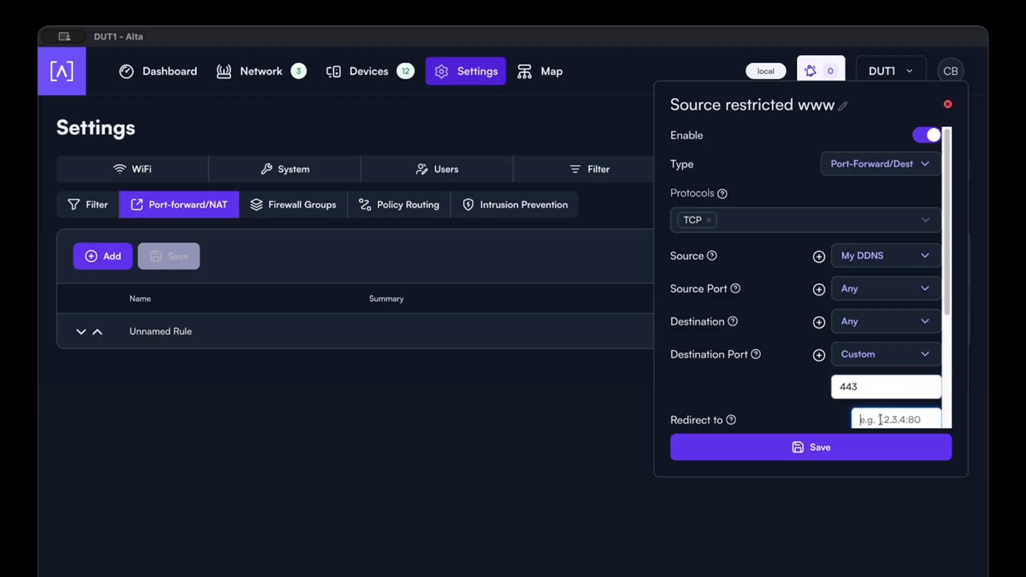
type("10")
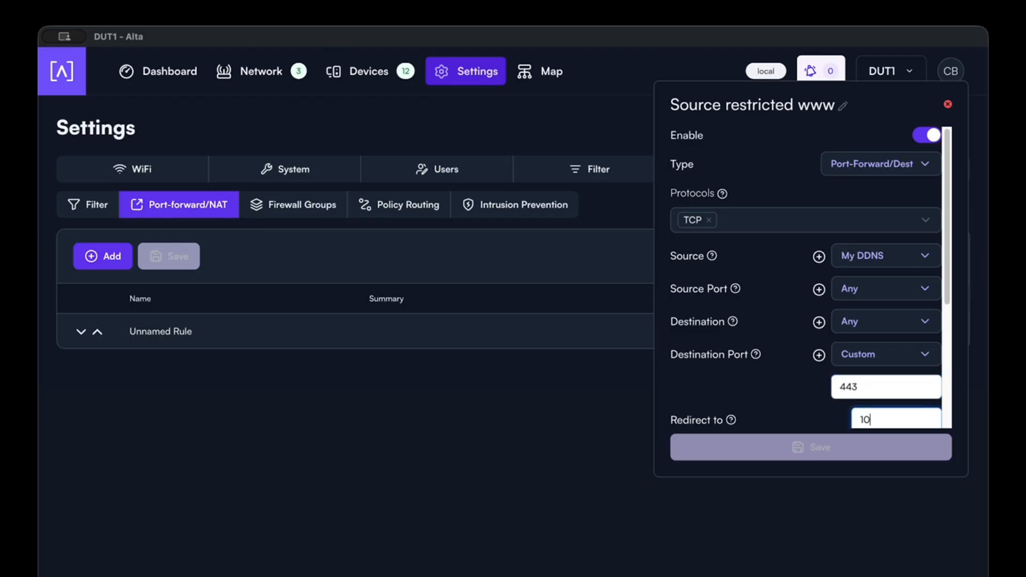
type(".11.1.10")
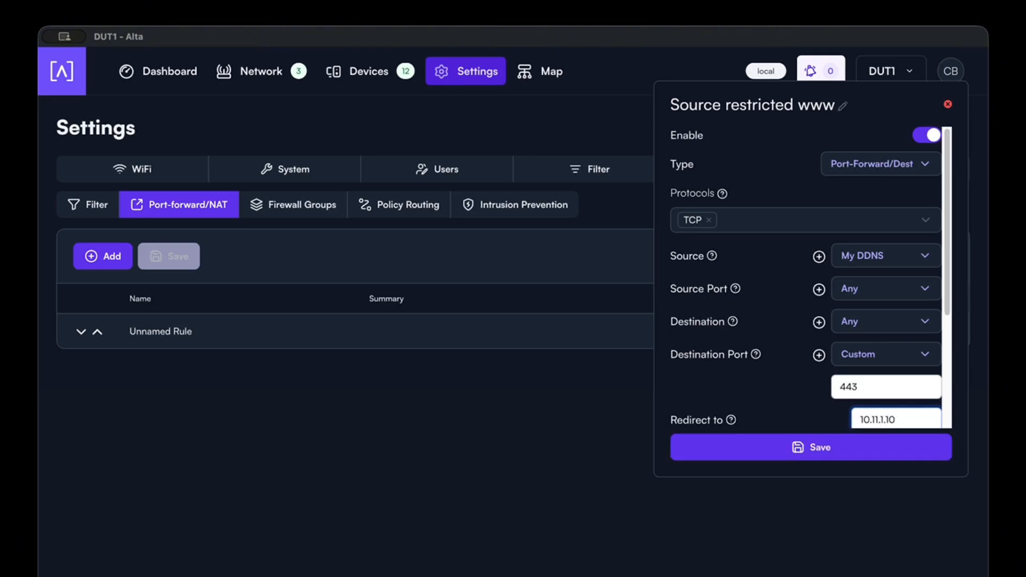
Set the port-forward rule's Zone Out to LAN, then save and close the rule
scroll(695, 307, "down", 2)
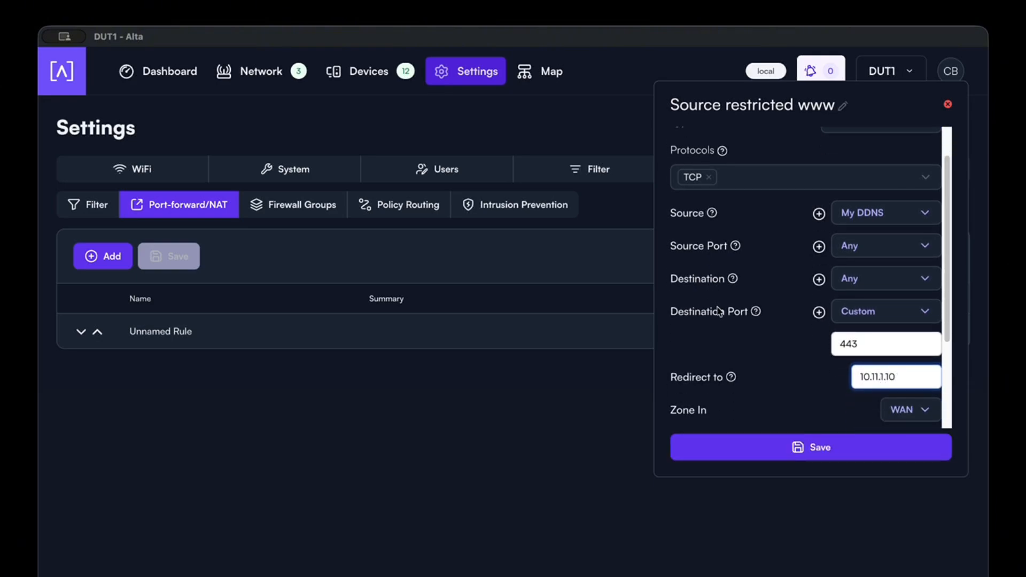
scroll(720, 311, "down", 2)
left_click(916, 380)
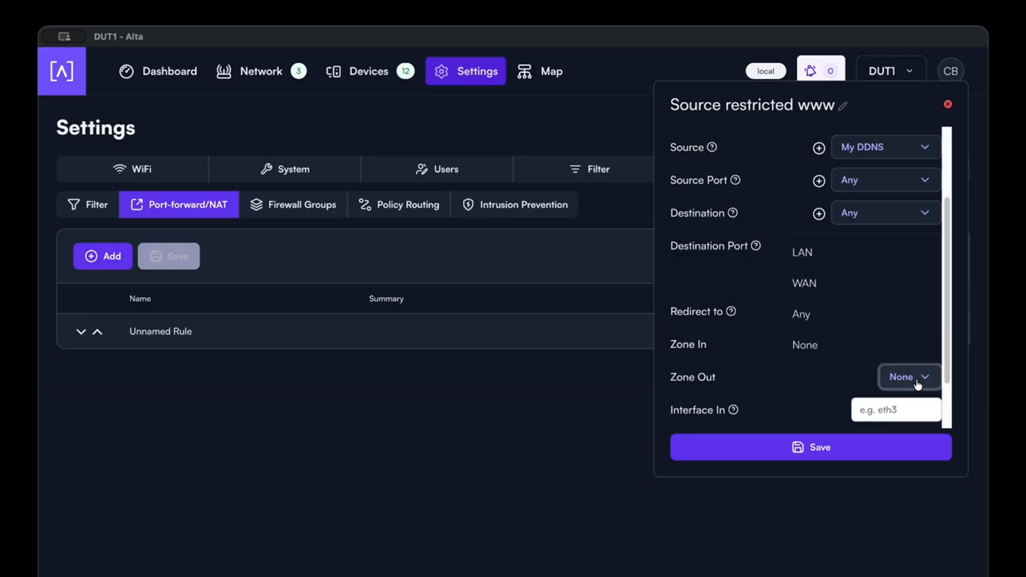
left_click(837, 265)
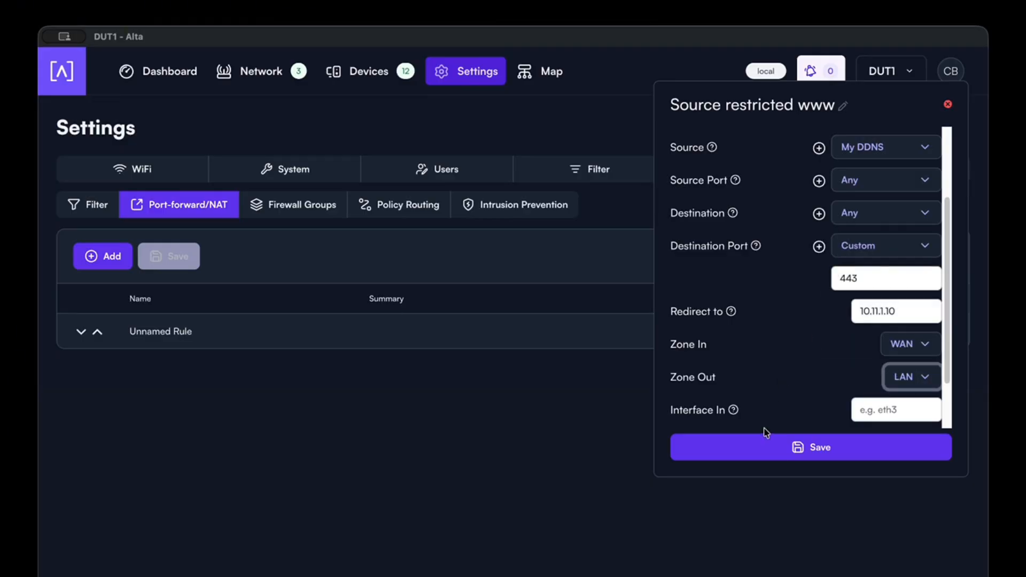
left_click(810, 448)
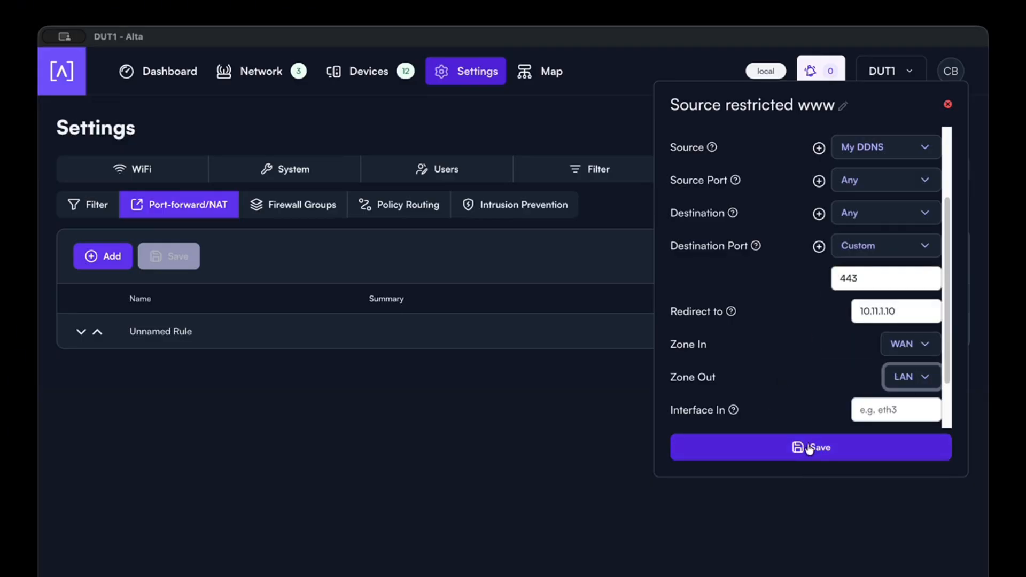
left_click(810, 449)
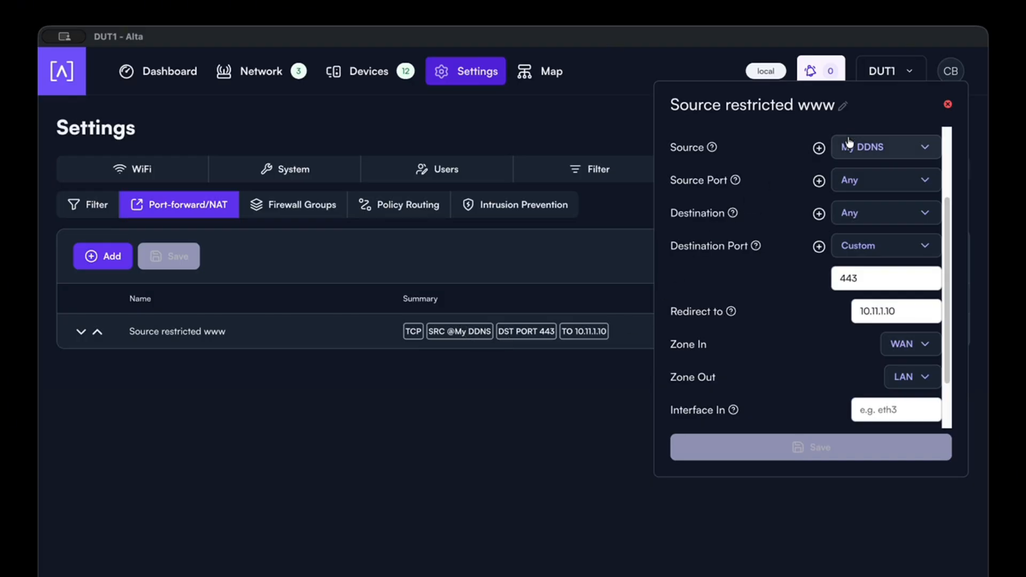
left_click(948, 104)
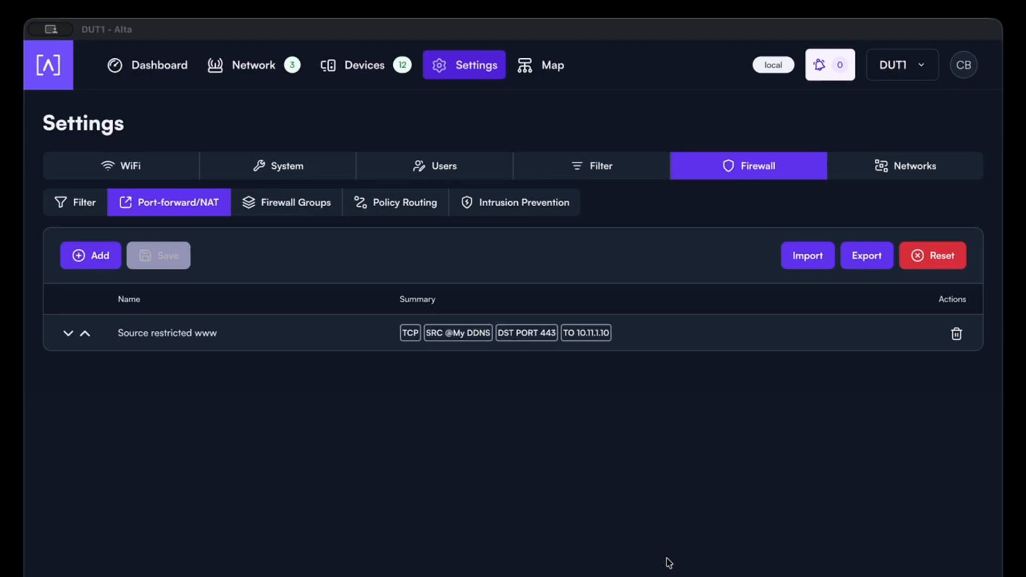
Add a firewall filter rule named "Allow VoIP to PBX" and set its protocol to UDP
left_click(84, 206)
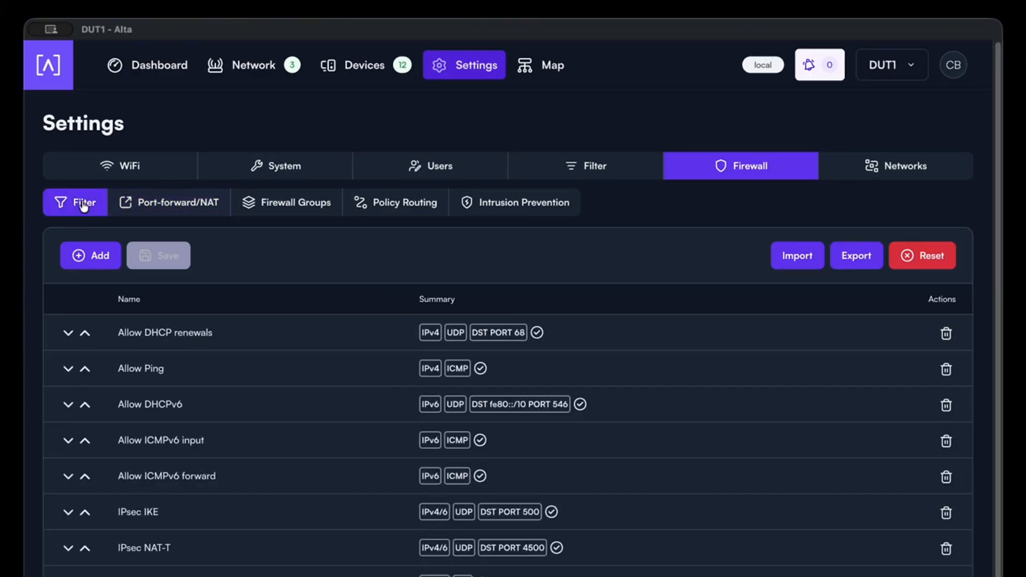
left_click(92, 257)
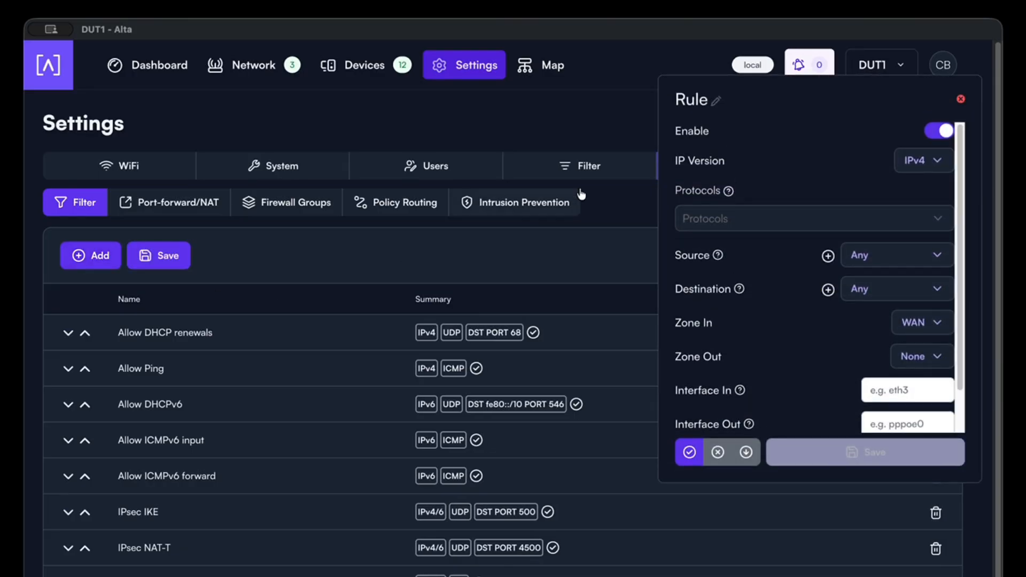
left_click(713, 101)
double_click(712, 100)
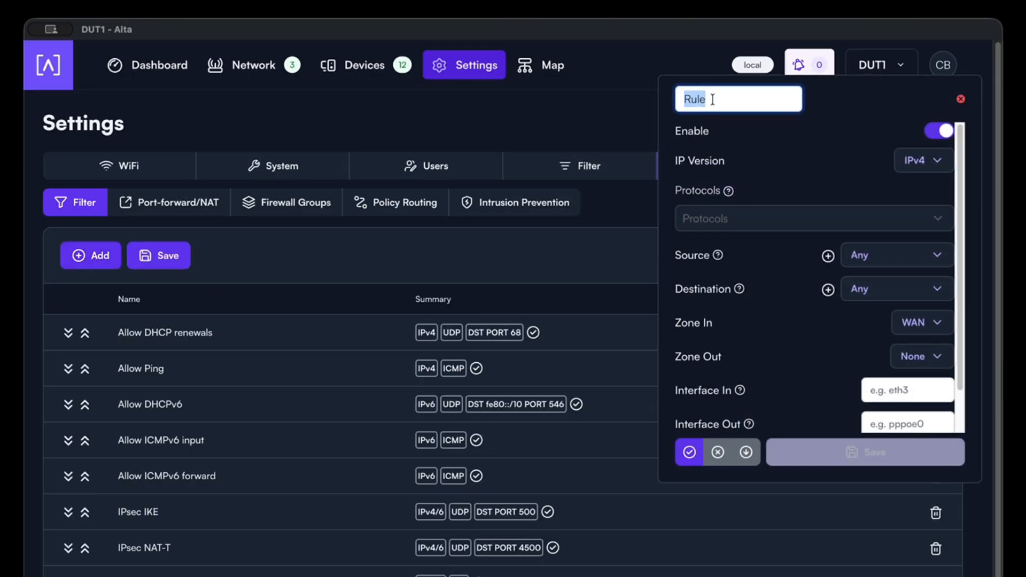
type("Allow VoIP to PBX")
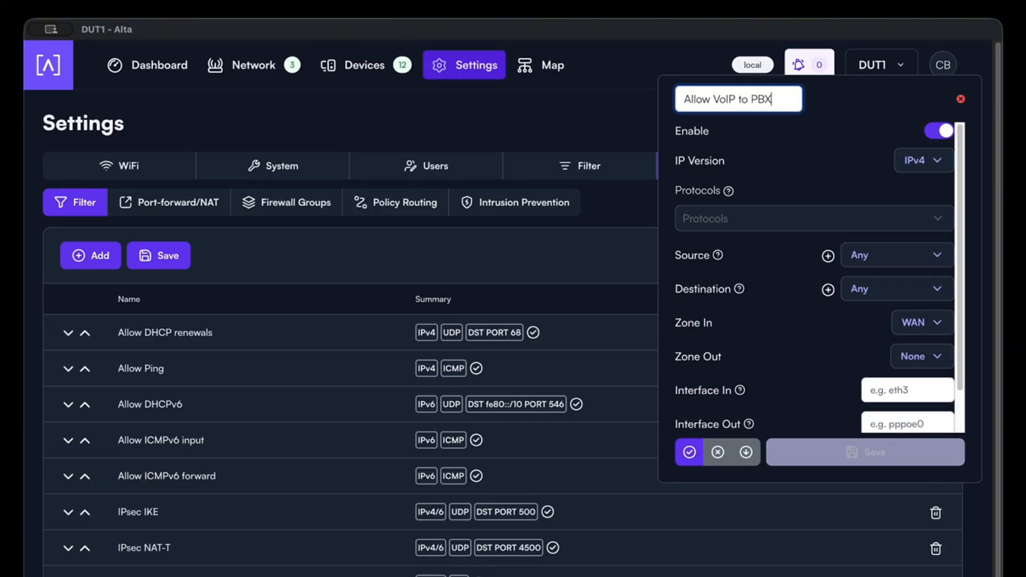
left_click(790, 223)
left_click(765, 258)
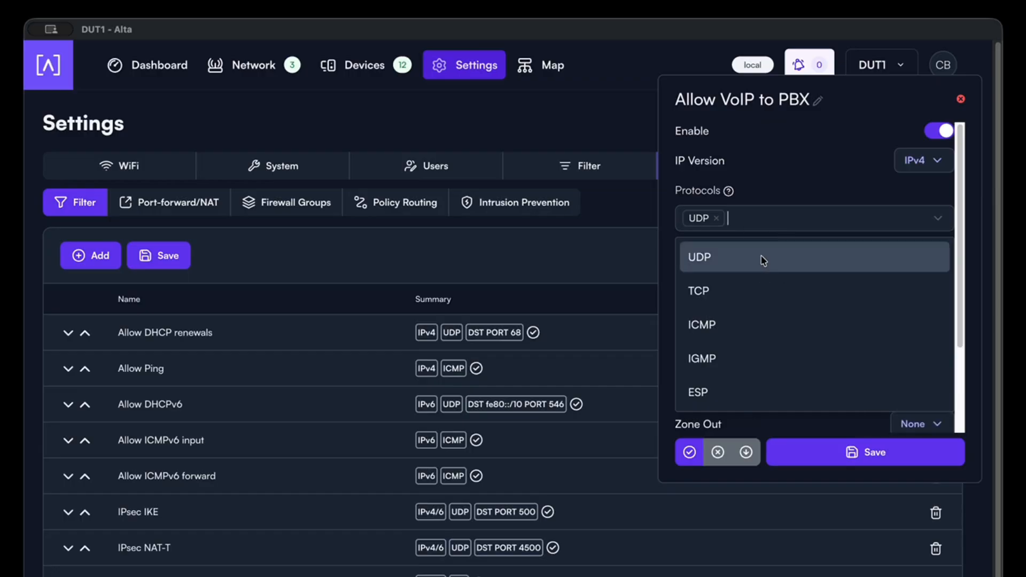
left_click(765, 200)
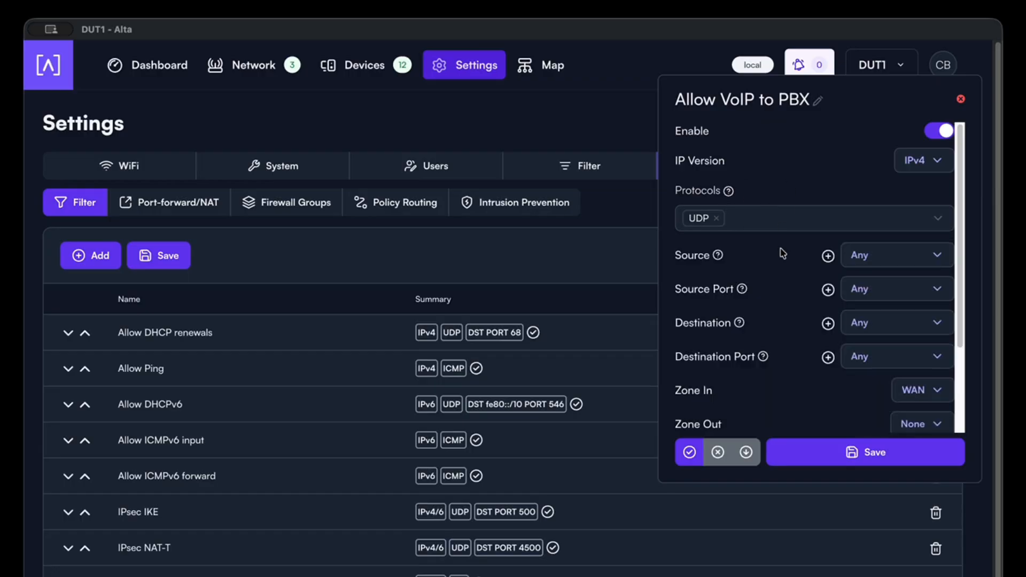
Create an IPv4 Network firewall group named "VoIP Network" containing 192.168.2.0/24 as the filter rule's source
left_click(828, 256)
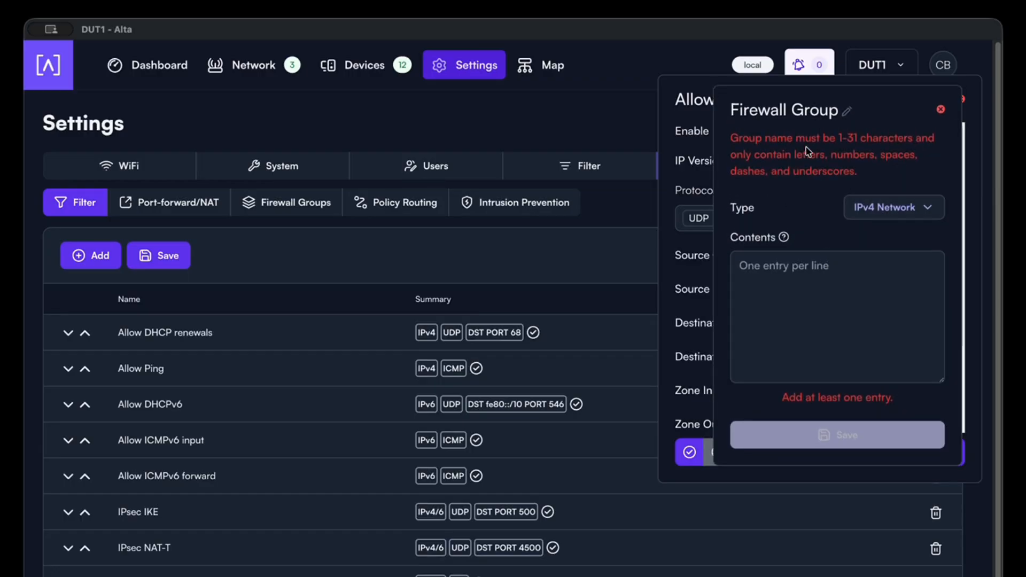
left_click(805, 110)
type("VoIP Network")
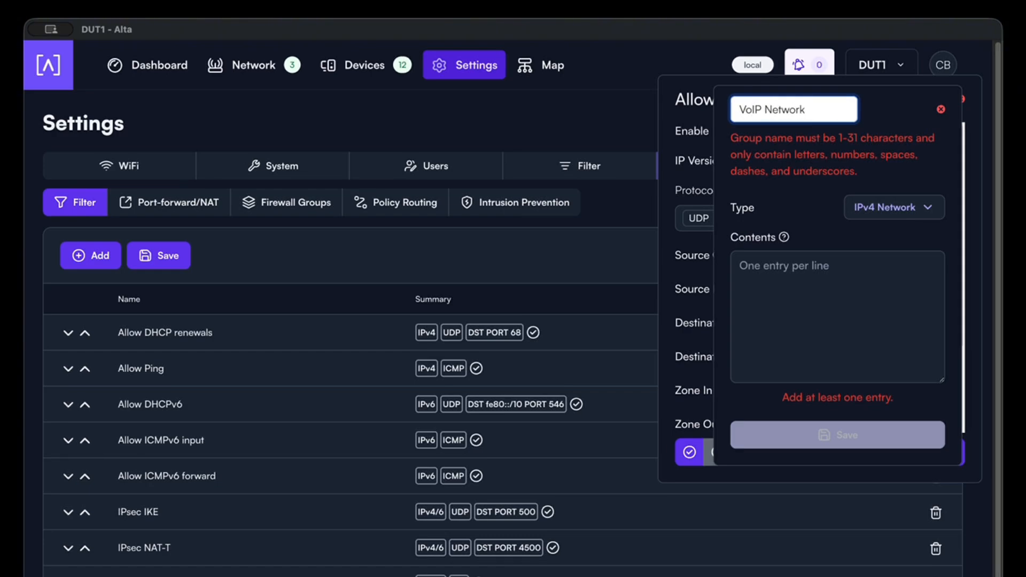
left_click(790, 282)
type("192")
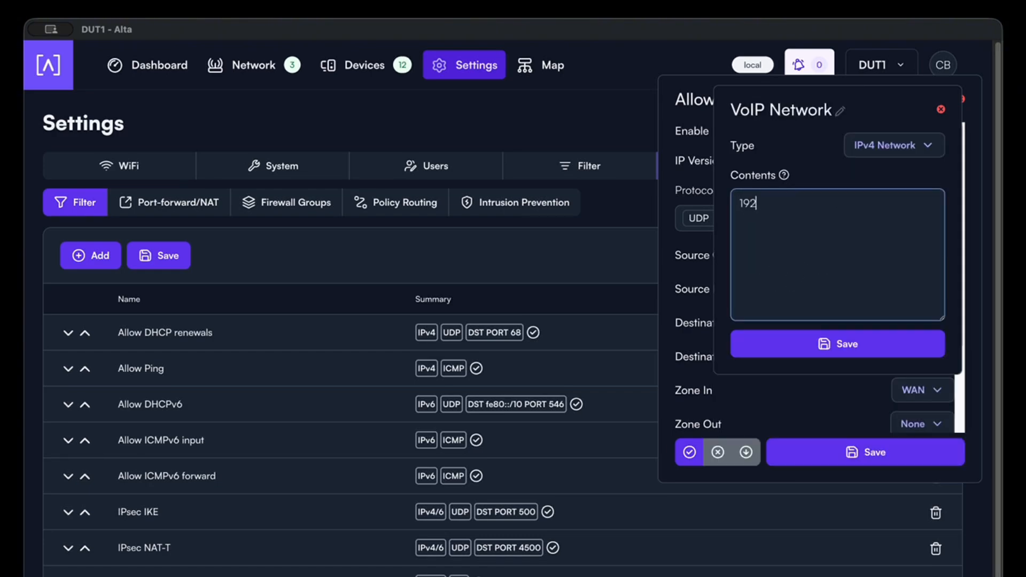
type(".168.2.0/24")
left_click(798, 344)
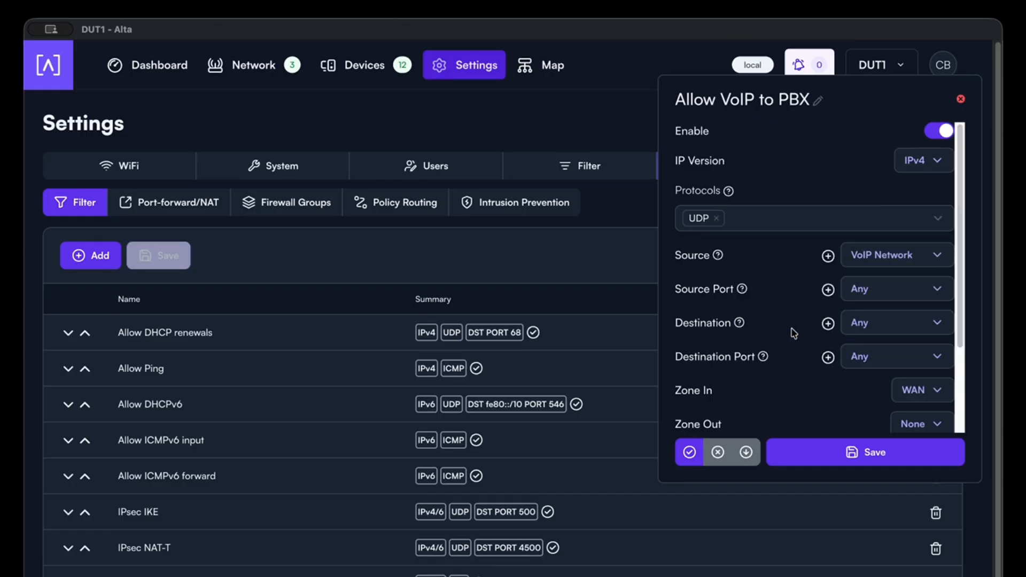
Create an IPv4 Network firewall group named "PBX" containing pbx.example.com as the filter rule's destination
left_click(827, 323)
left_click(795, 115)
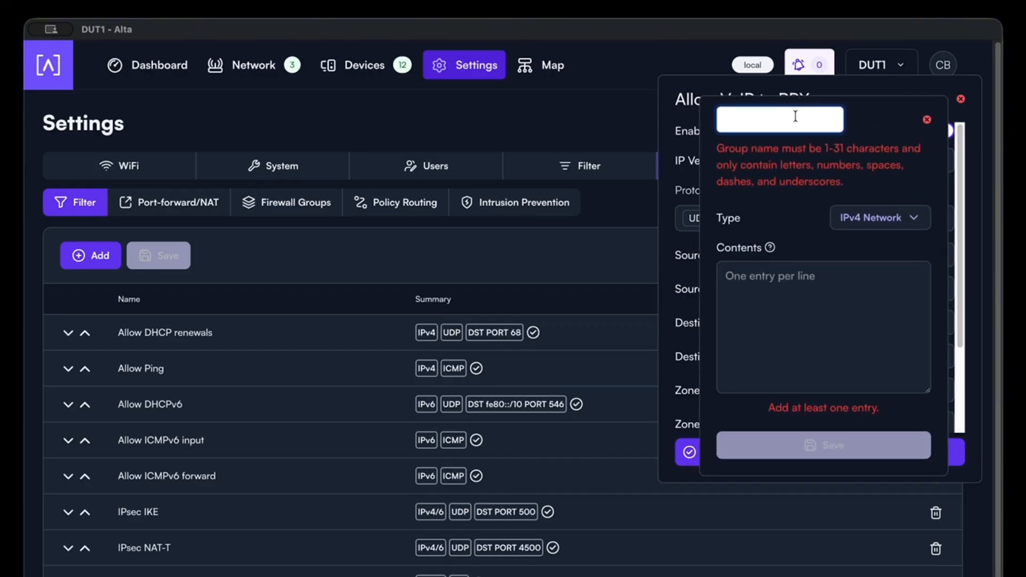
type("PBX")
left_click(870, 313)
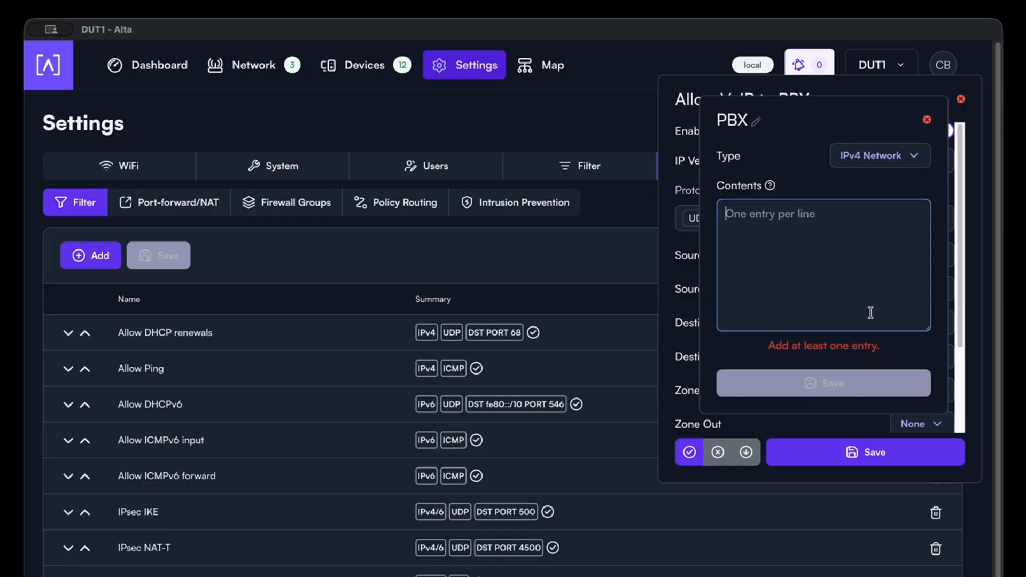
type("pbx.example.com")
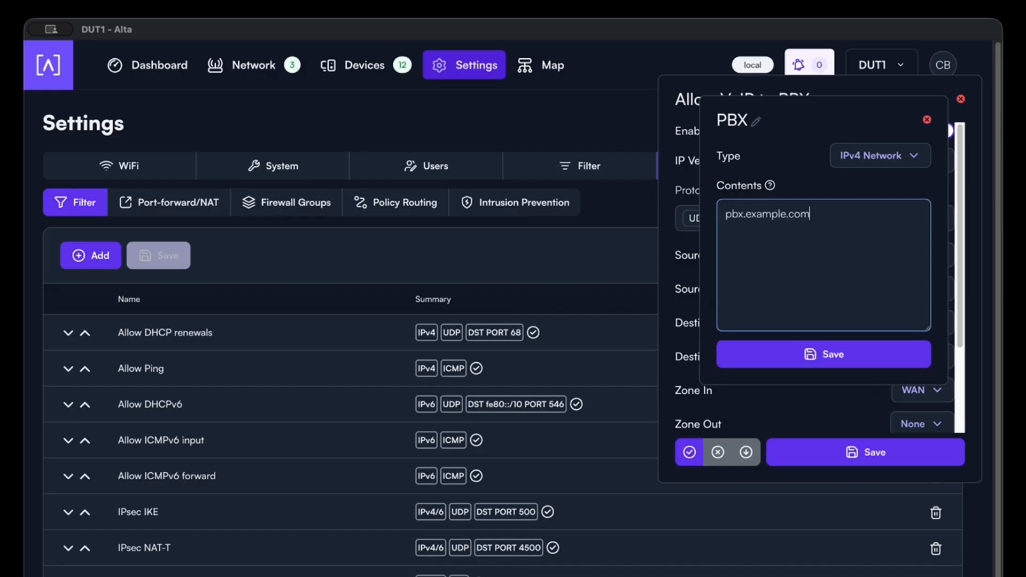
left_click(826, 351)
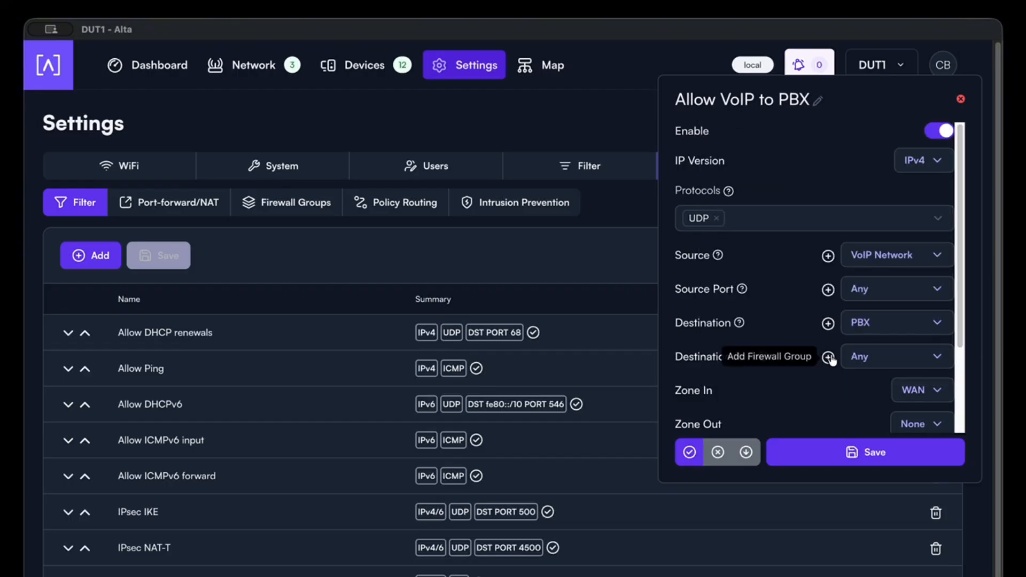
left_click(828, 357)
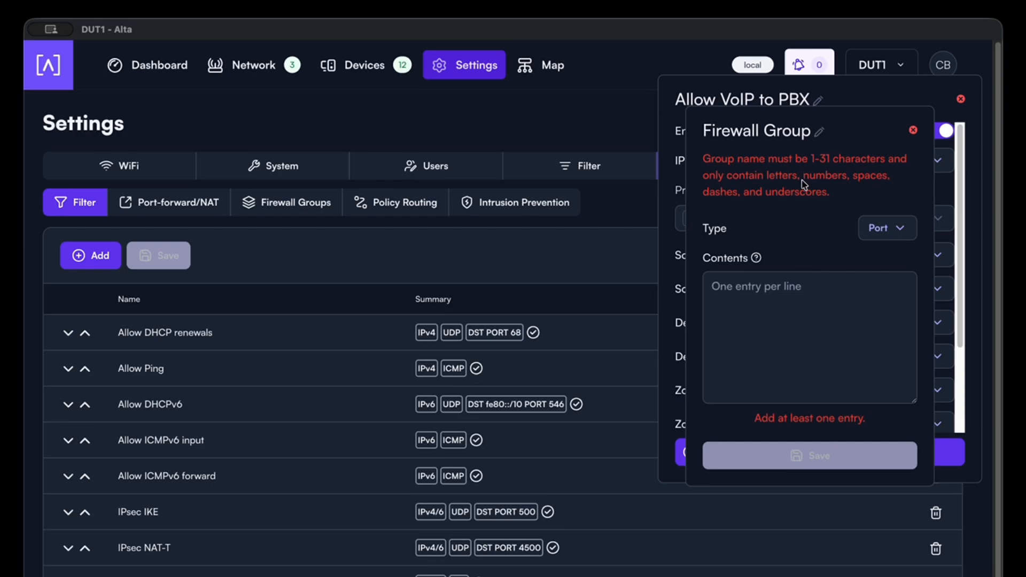
left_click(788, 132)
type("Vo")
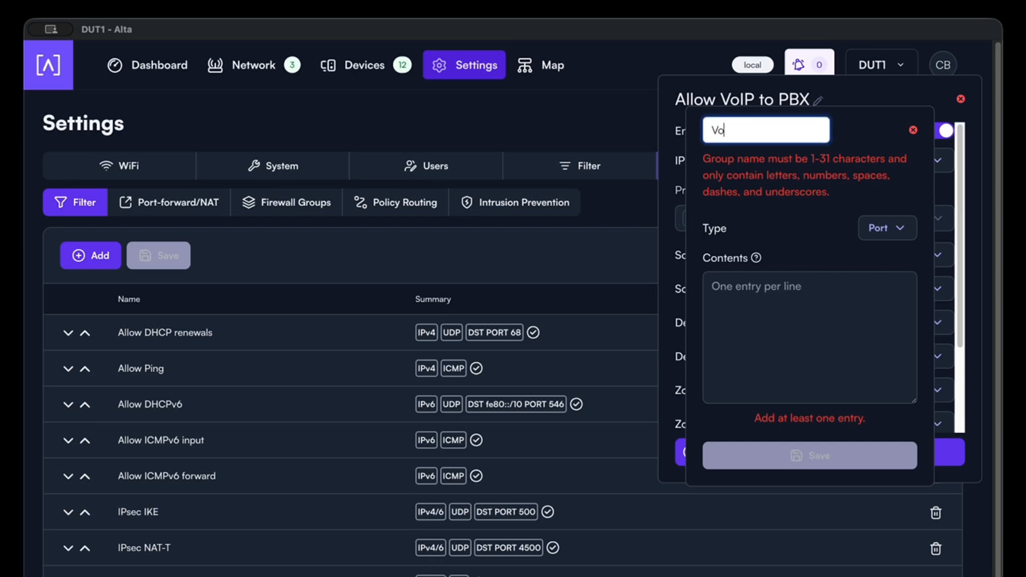
type("IP Ports")
left_click(763, 313)
type("506")
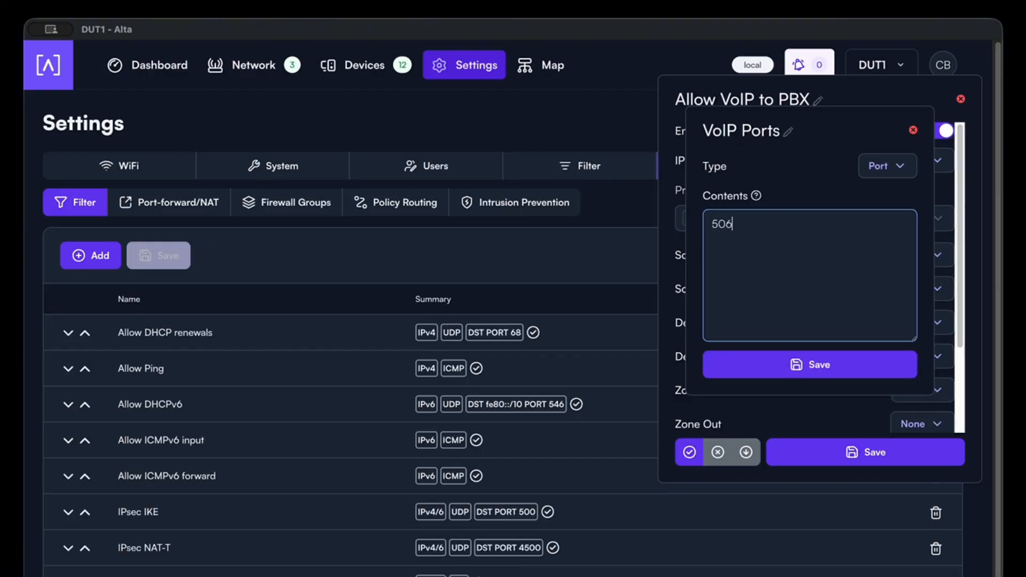
type("0")
key("Return")
type("10000-20000")
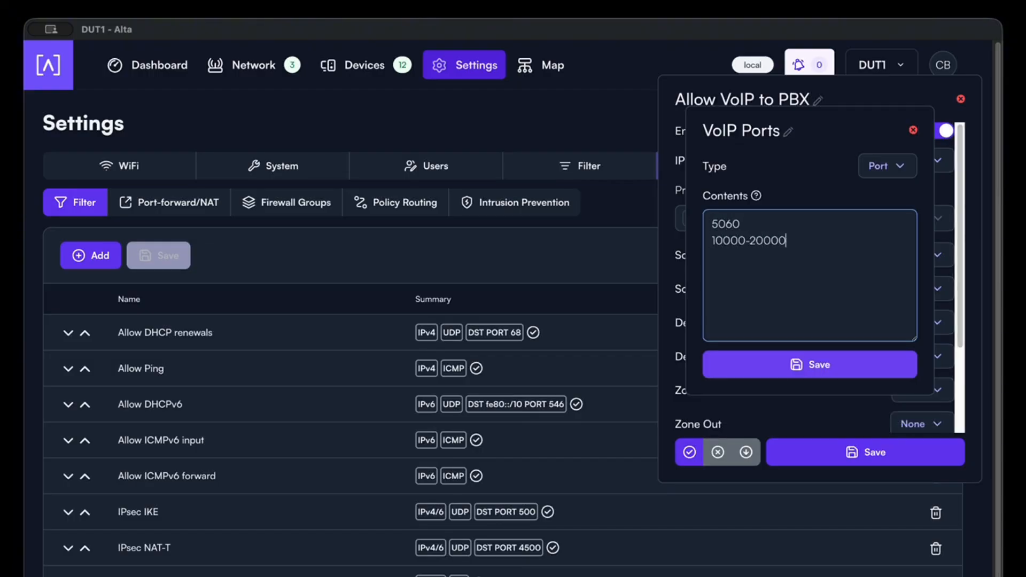
left_click(783, 374)
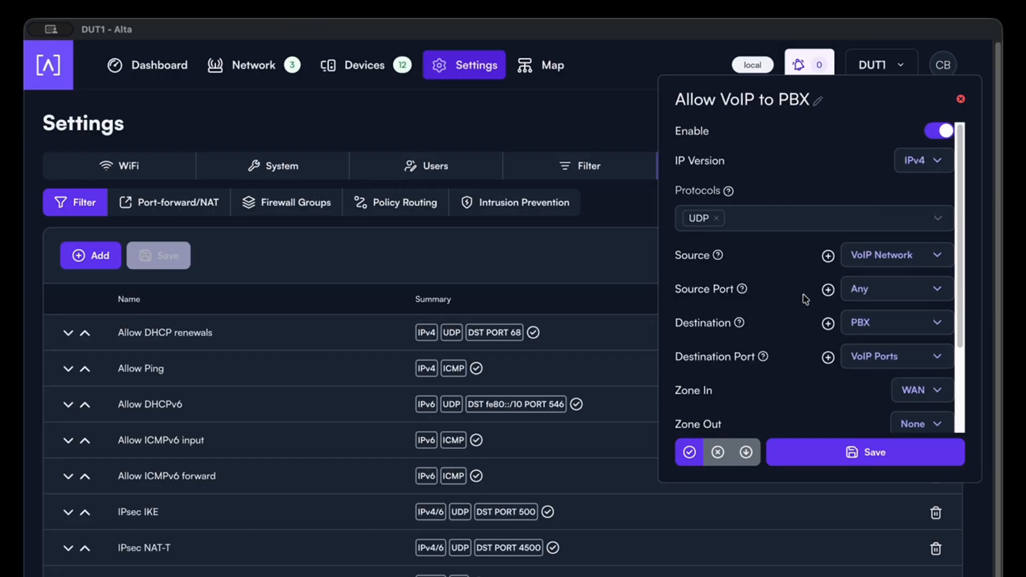
Try the VoIP Ports group as the rule's source port, read the field's hint, and reset the source port to Any
left_click(892, 296)
left_click(843, 386)
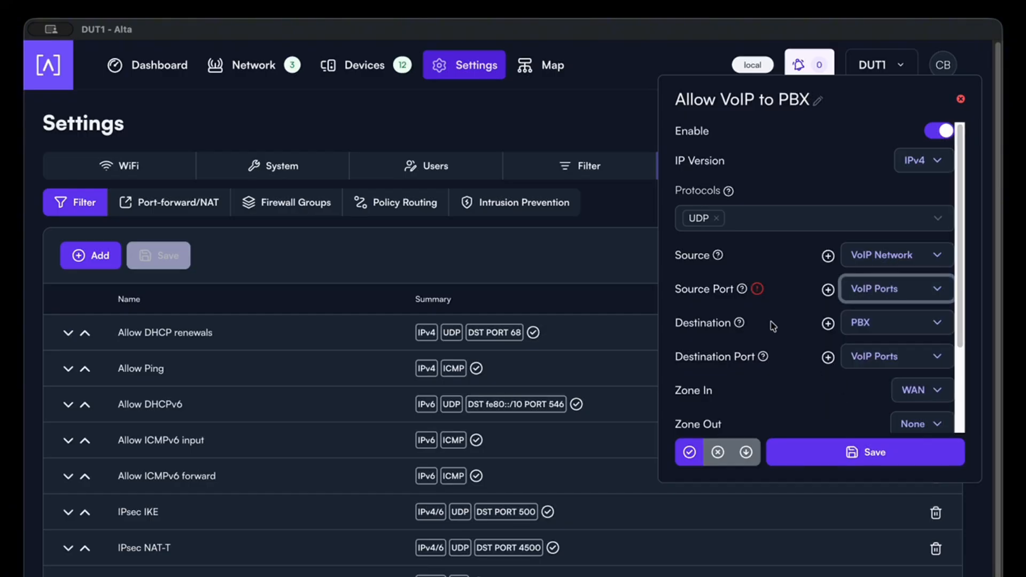
mouse_move(762, 293)
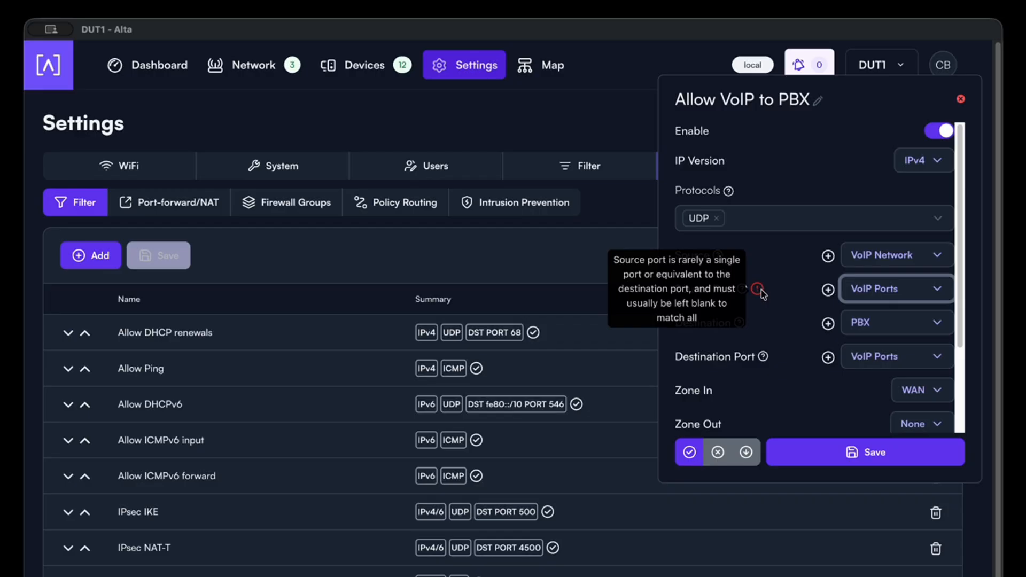
left_click(883, 291)
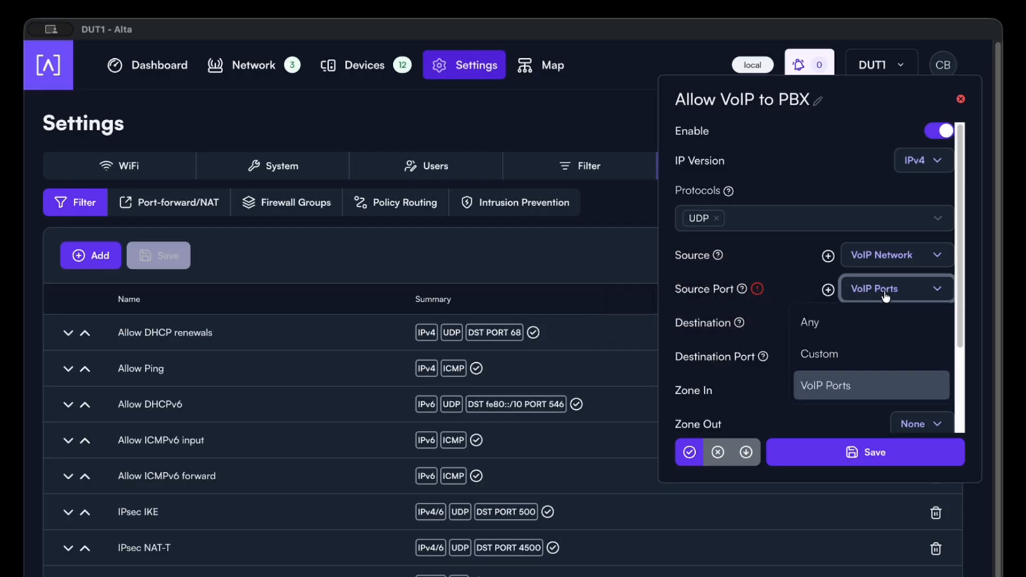
left_click(873, 322)
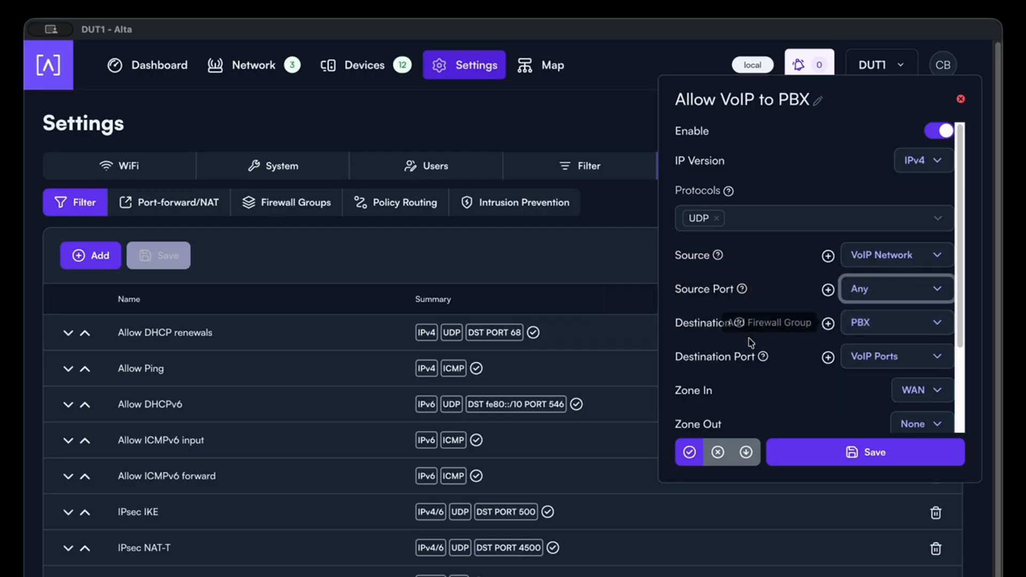
left_click(782, 378)
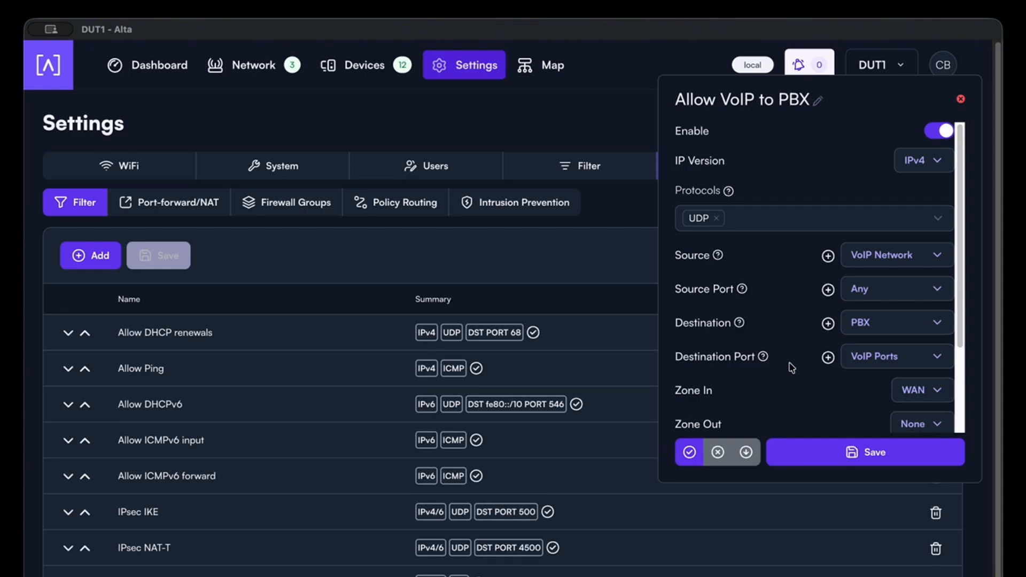
Set the allow rule's Zone In to LAN and Zone Out to WAN, then save the rule
left_click(908, 390)
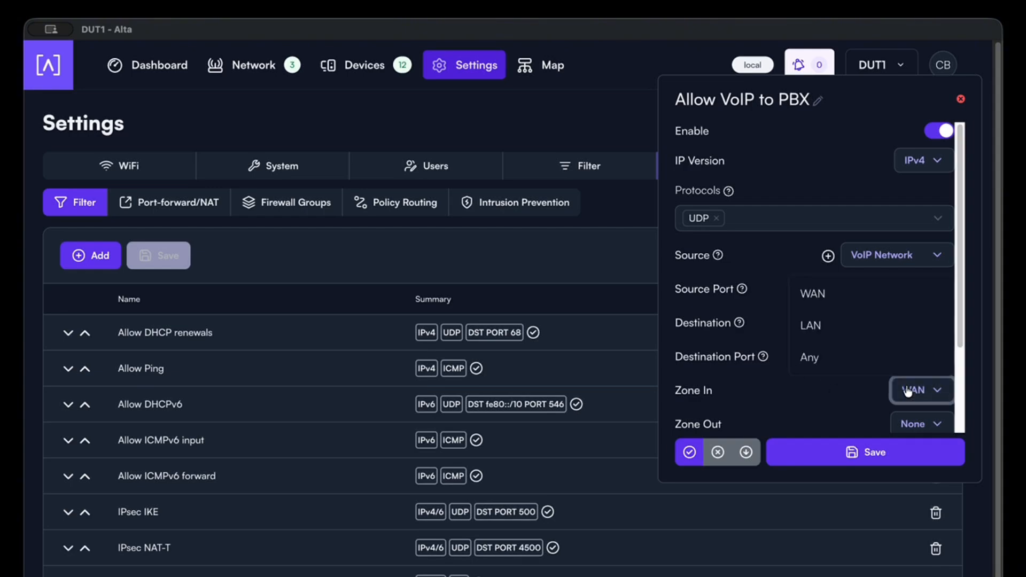
left_click(827, 323)
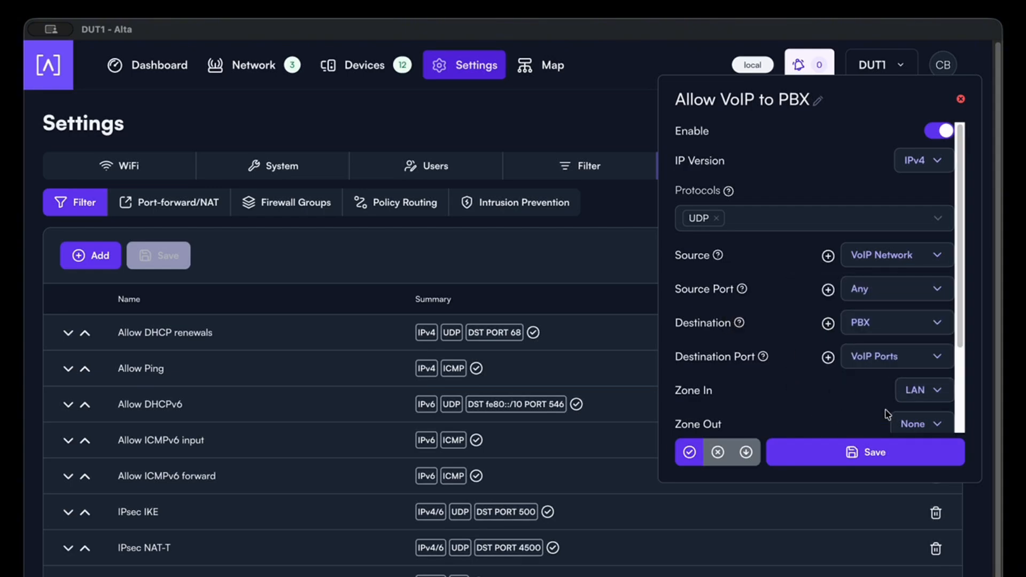
left_click(903, 421)
left_click(807, 326)
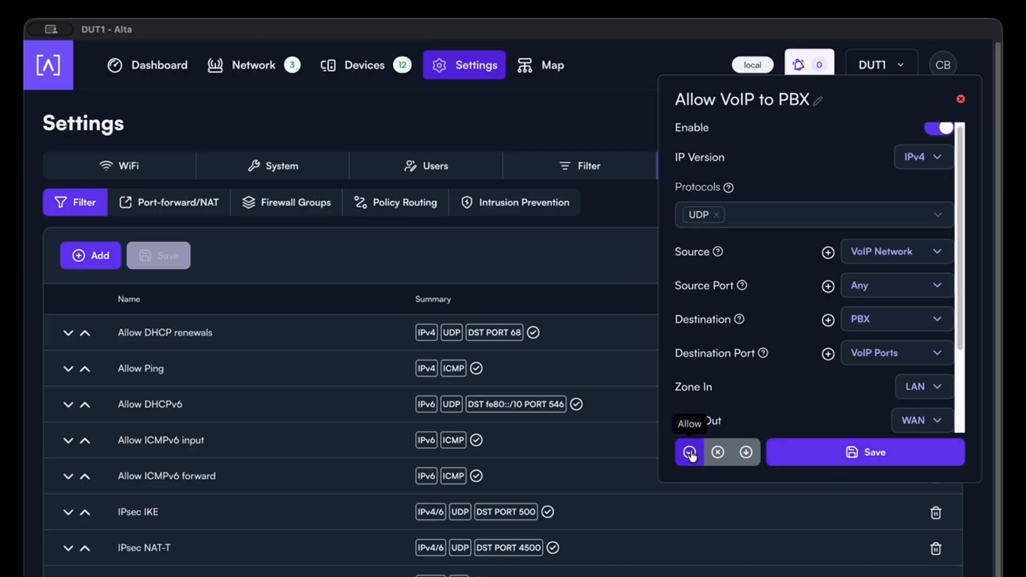
left_click(807, 463)
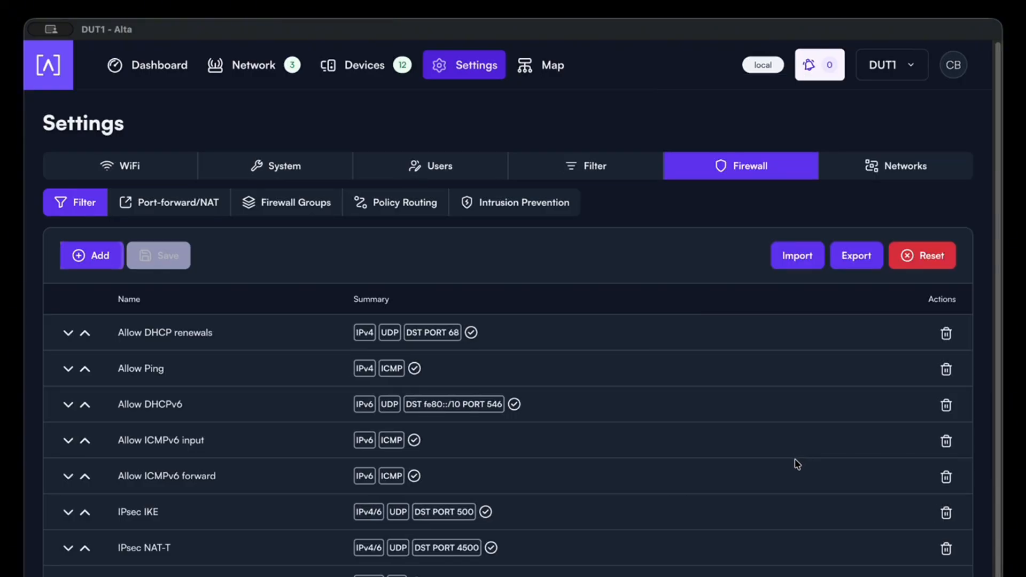
Add a filter rule named "Block VoIP" with the VoIP Network group as its source
left_click(110, 254)
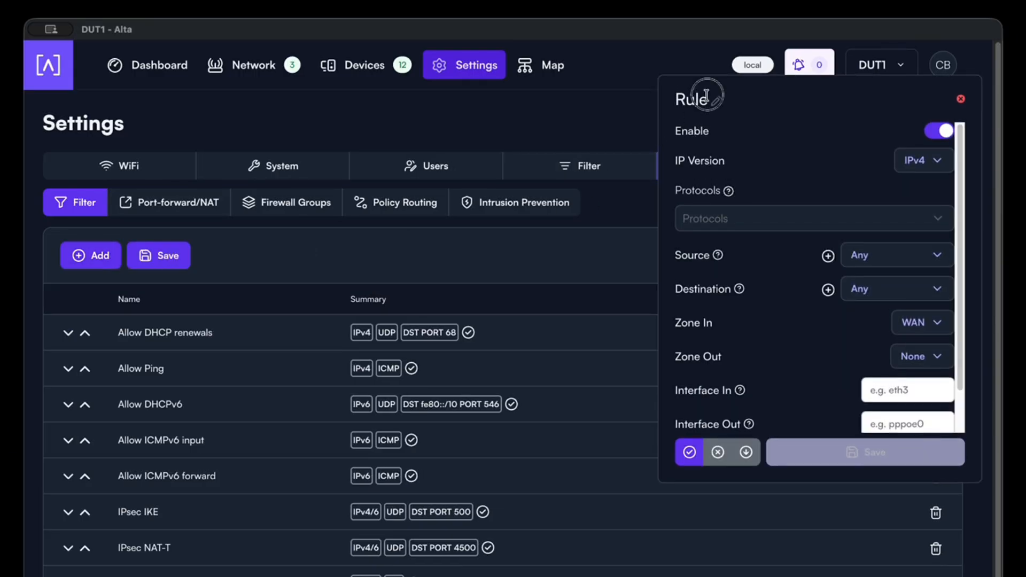
left_click(706, 97)
double_click(706, 97)
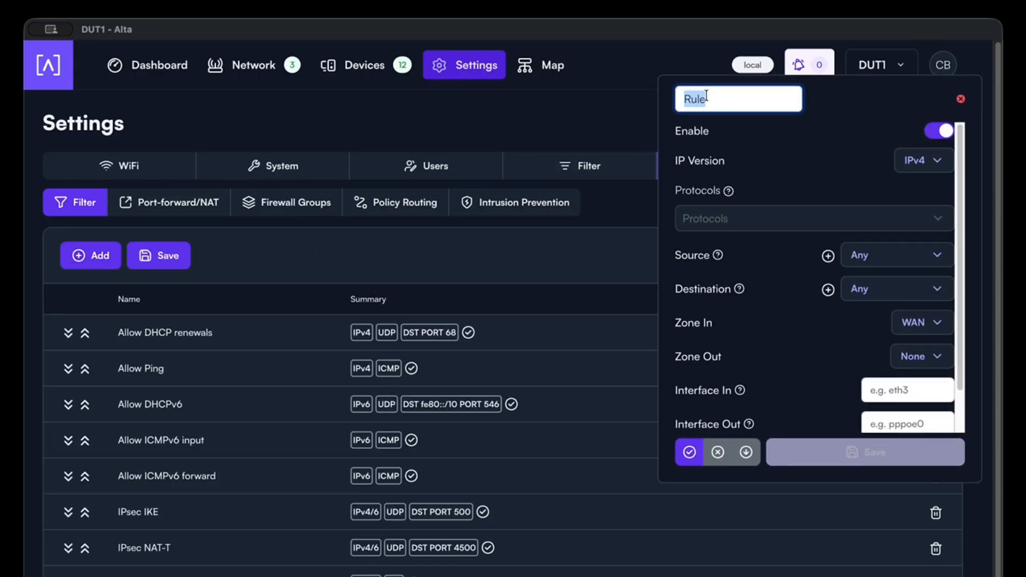
type("Block VoIP")
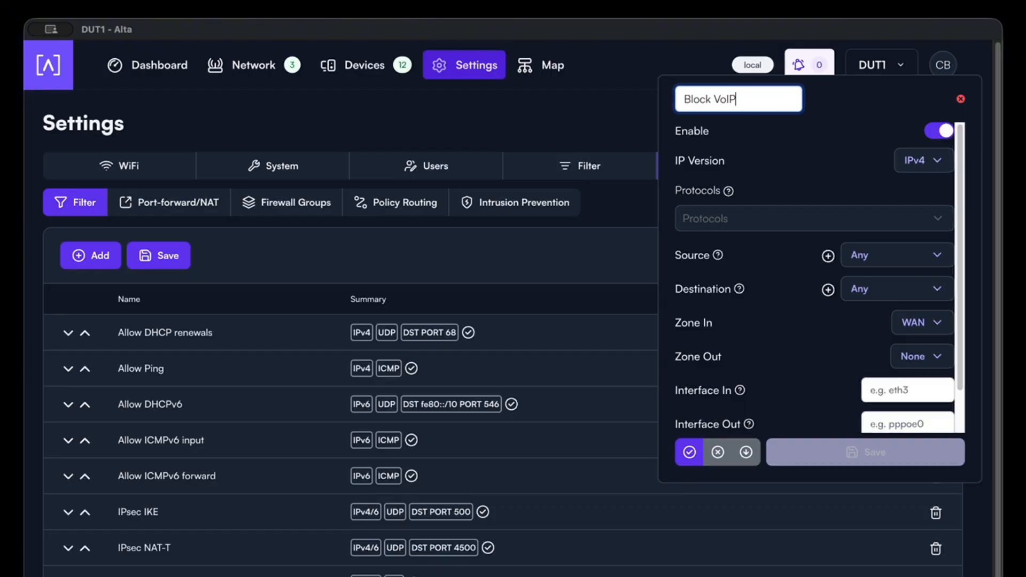
left_click(792, 183)
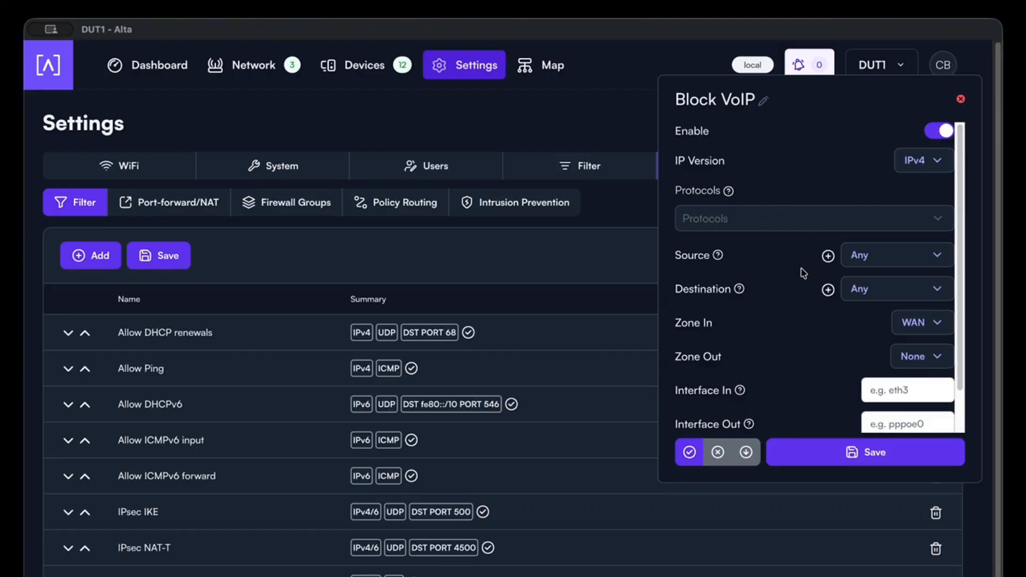
left_click(892, 261)
scroll(861, 362, "down", 1)
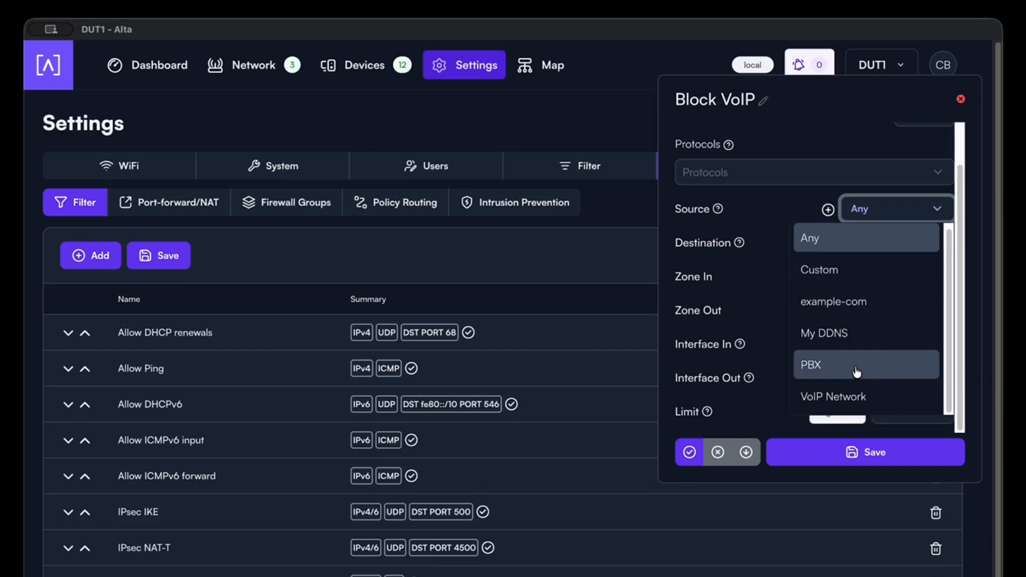
left_click(837, 405)
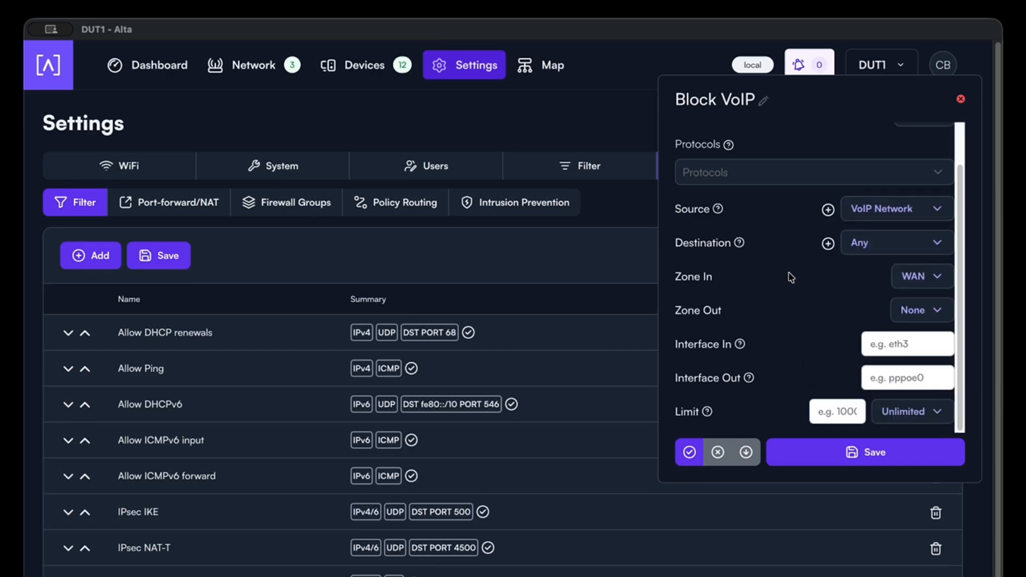
Set the Block VoIP rule's Zone In to LAN, Zone Out to WAN and action to block, then save it
left_click(911, 279)
left_click(855, 342)
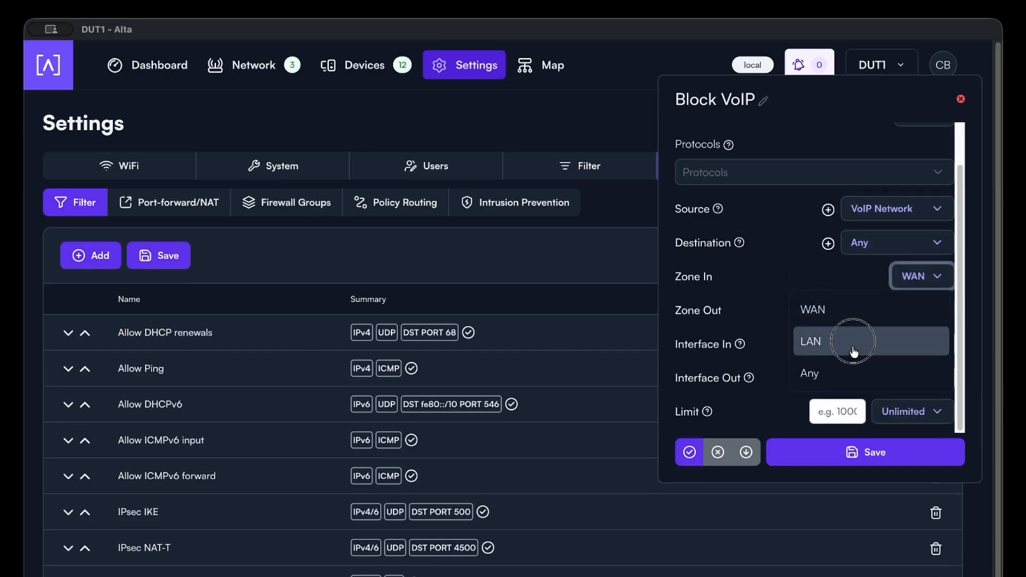
left_click(929, 307)
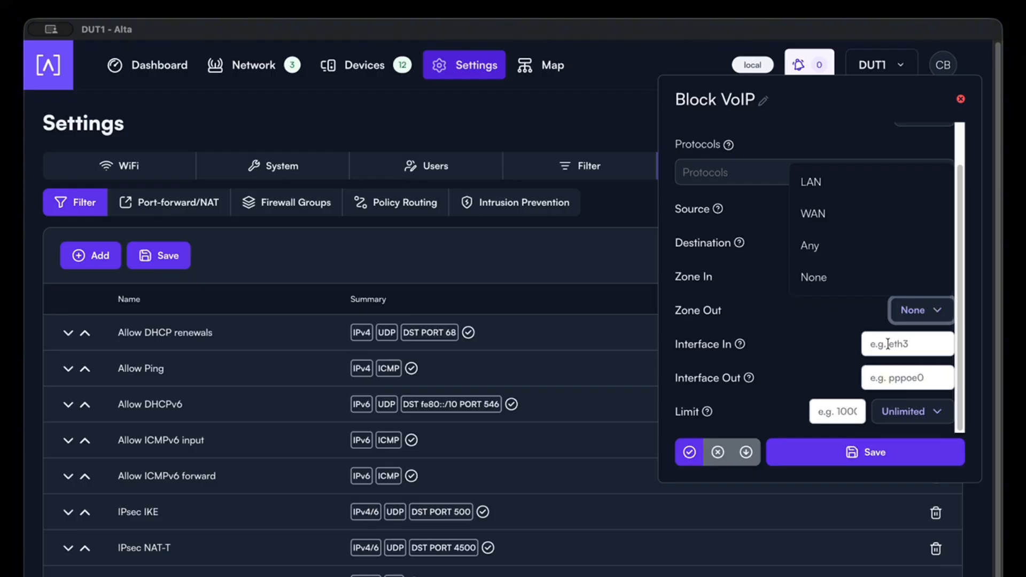
left_click(836, 212)
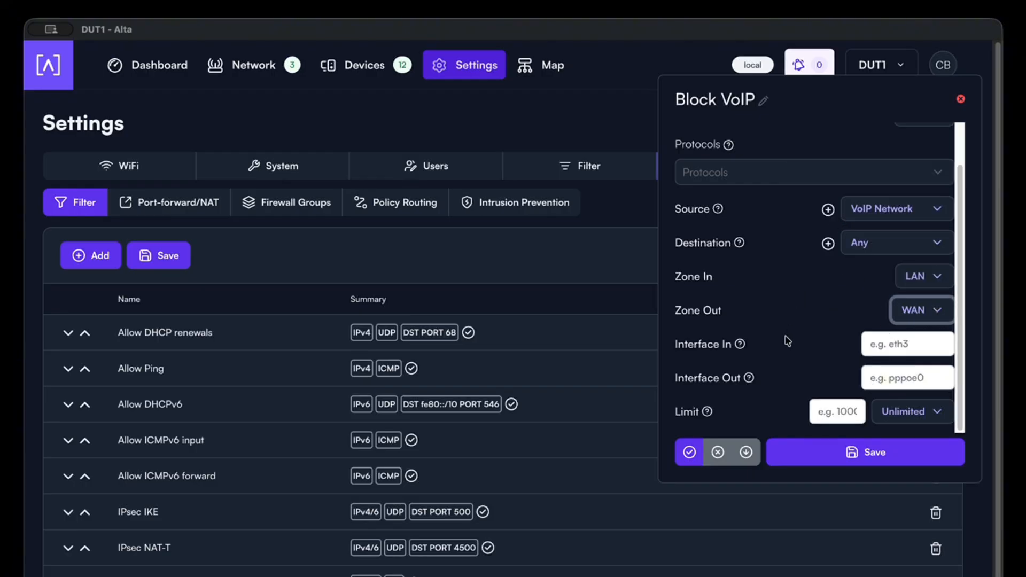
left_click(719, 453)
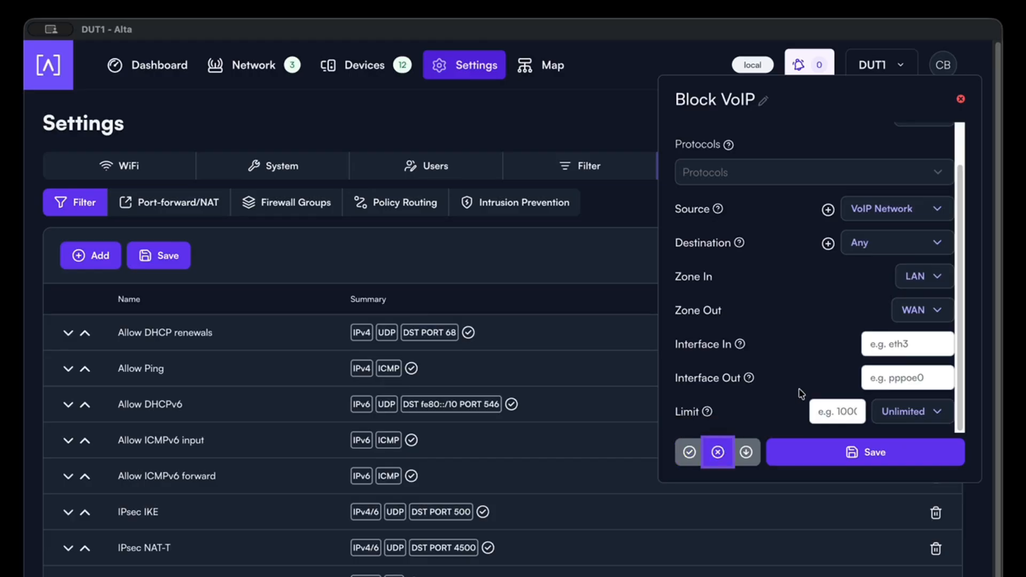
left_click(790, 450)
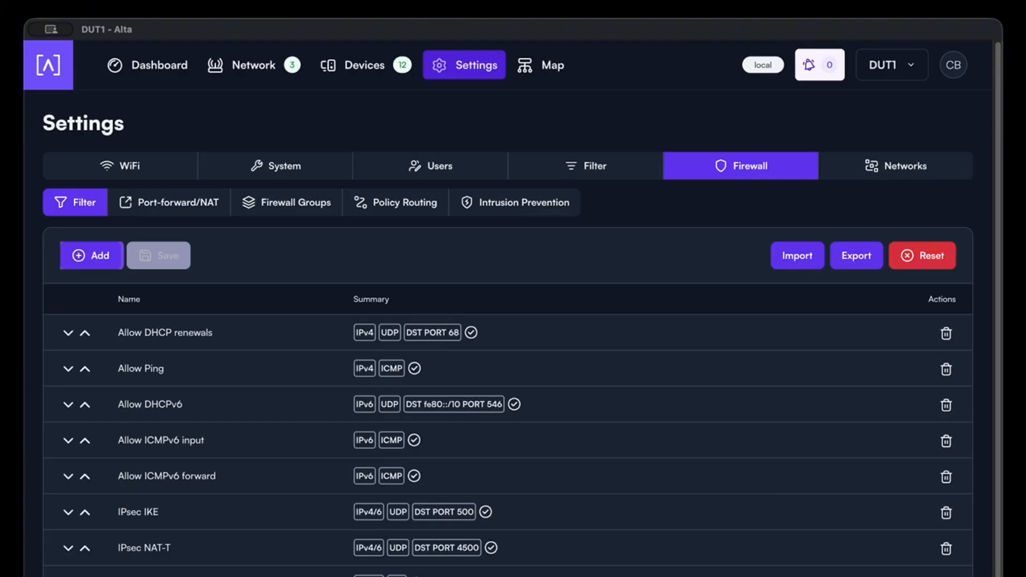
scroll(513, 374, "down", 1)
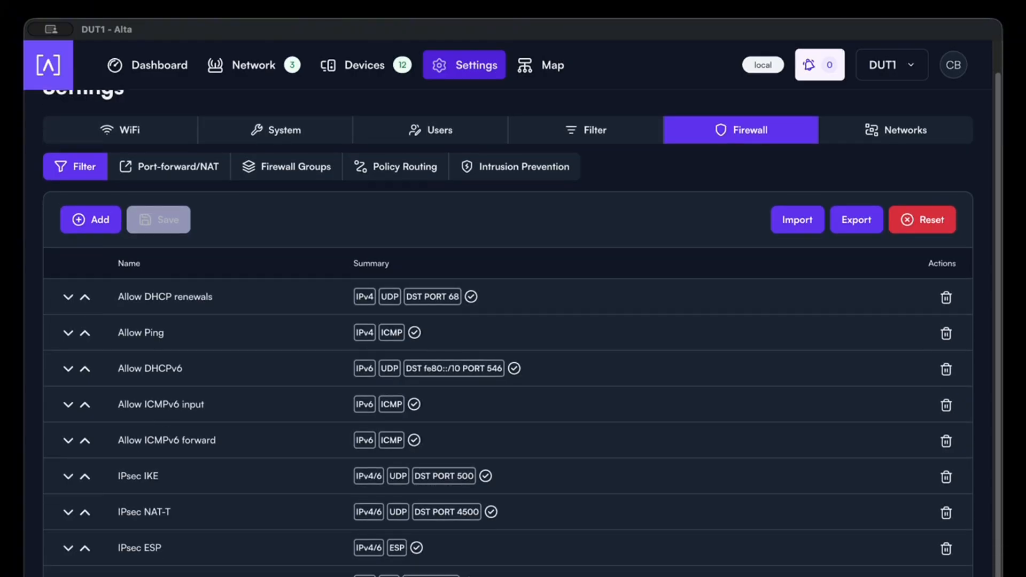